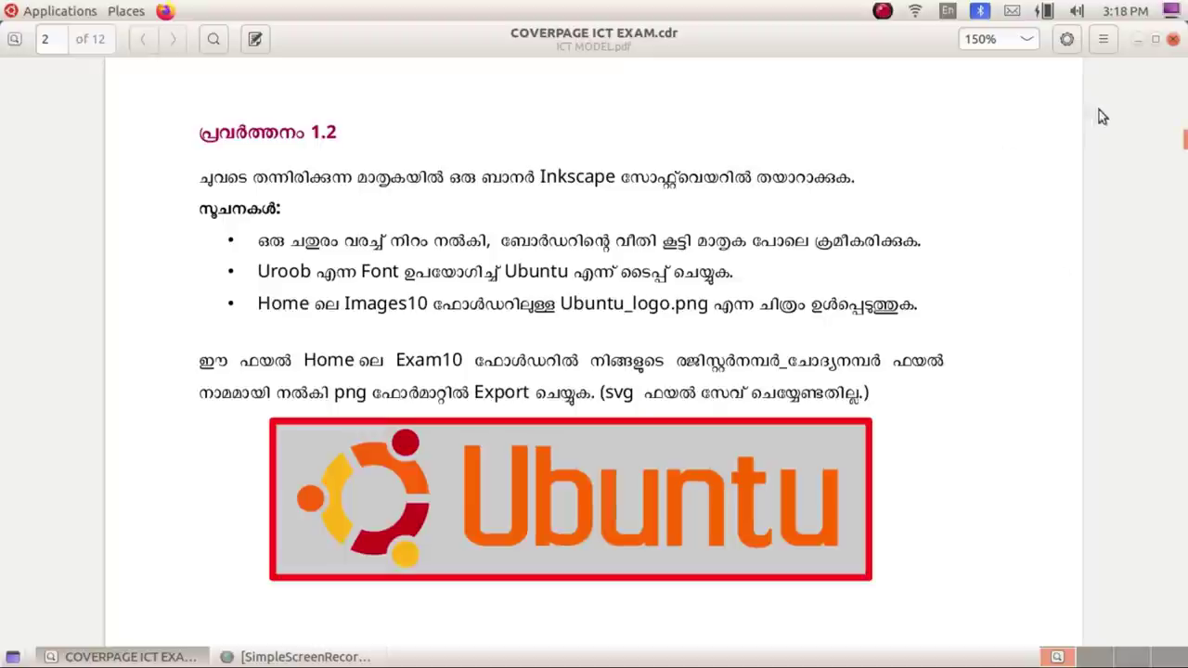
Minimize the Document Viewer showing the ICT MODEL.pdf banner task to reveal the desktop.
left_click(1139, 35)
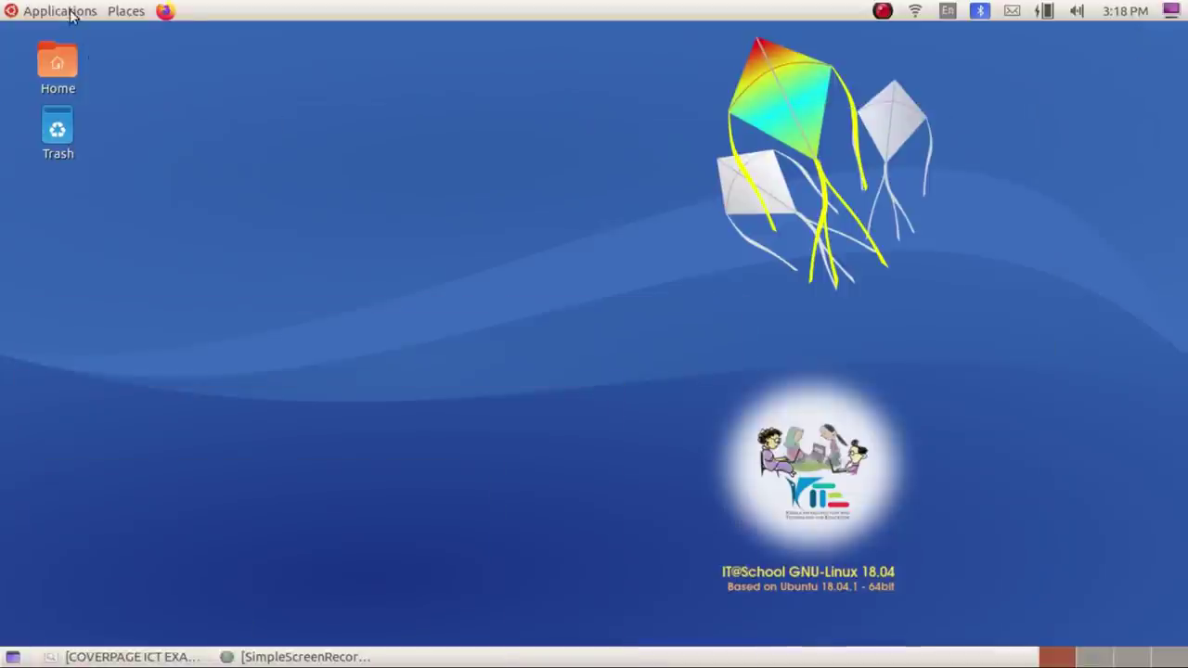
Launch Inkscape Vector Graphics Editor from Applications > Graphics.
left_click(71, 13)
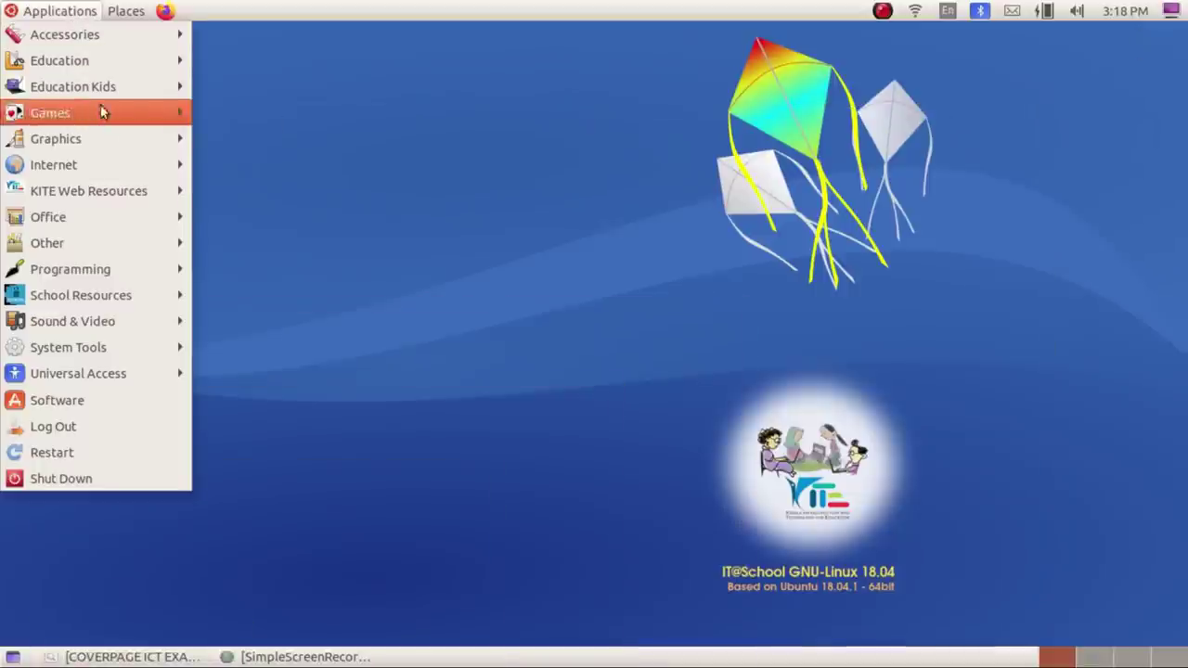
mouse_move(56, 138)
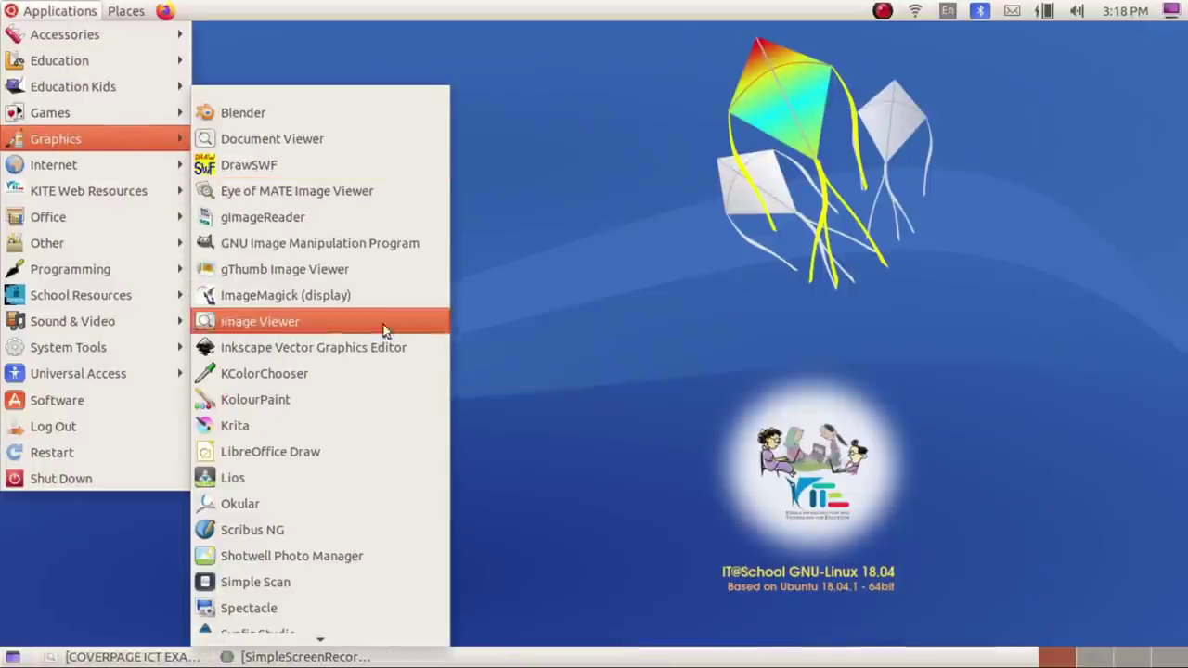
left_click(403, 347)
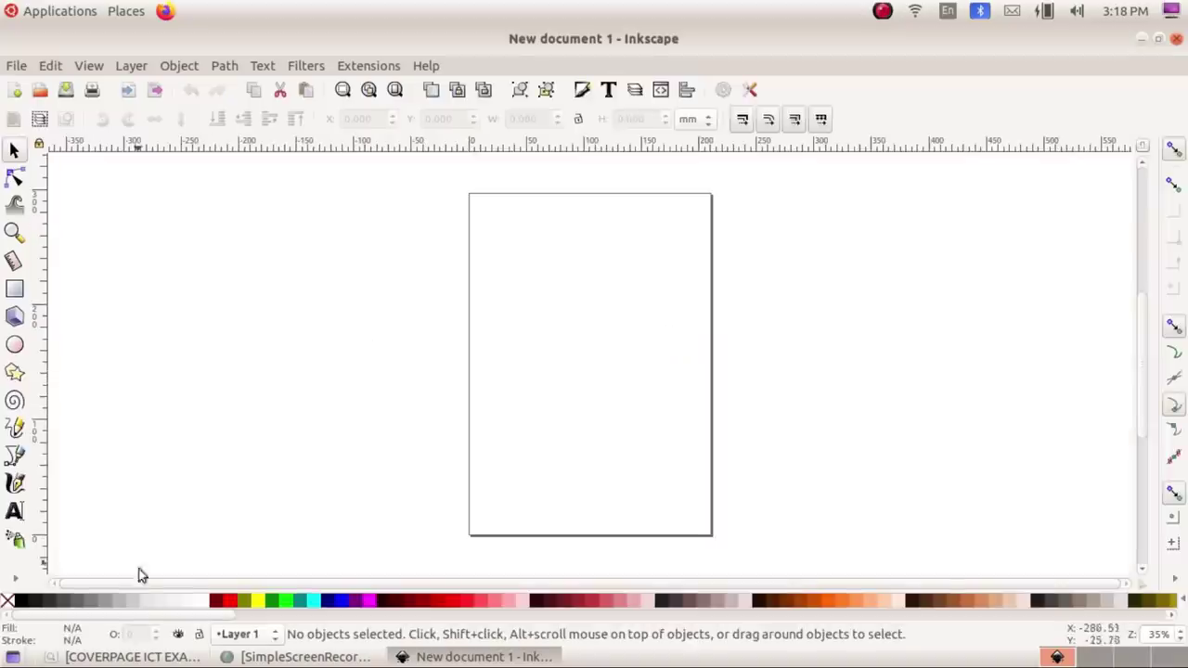
Draw a wide rectangle across the page middle and fill it with 30% Gray.
left_click(132, 657)
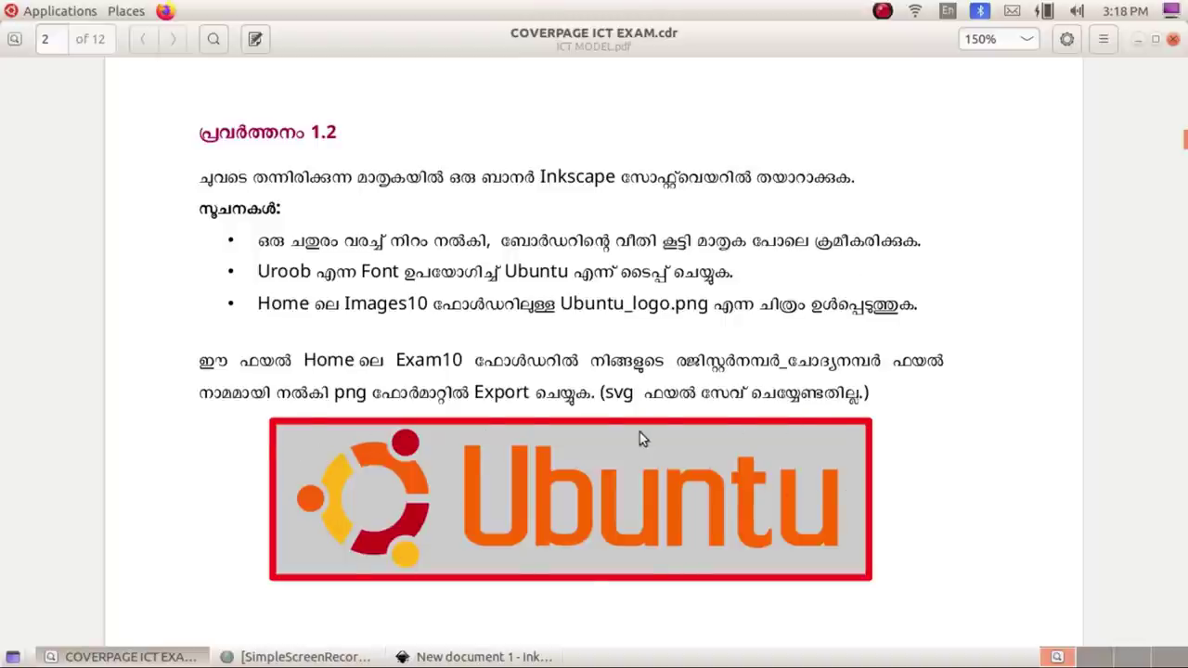
left_click(473, 656)
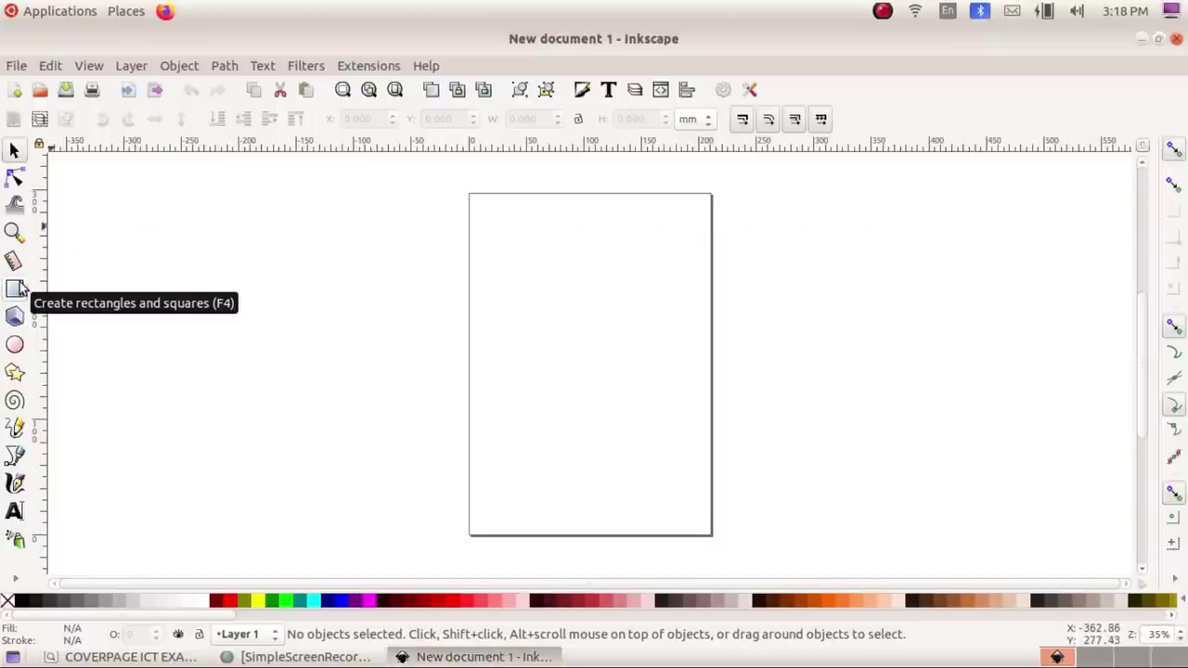
left_click(20, 286)
mouse_move(478, 297)
left_mouse_down()
mouse_move(536, 372)
mouse_move(703, 395)
left_mouse_up()
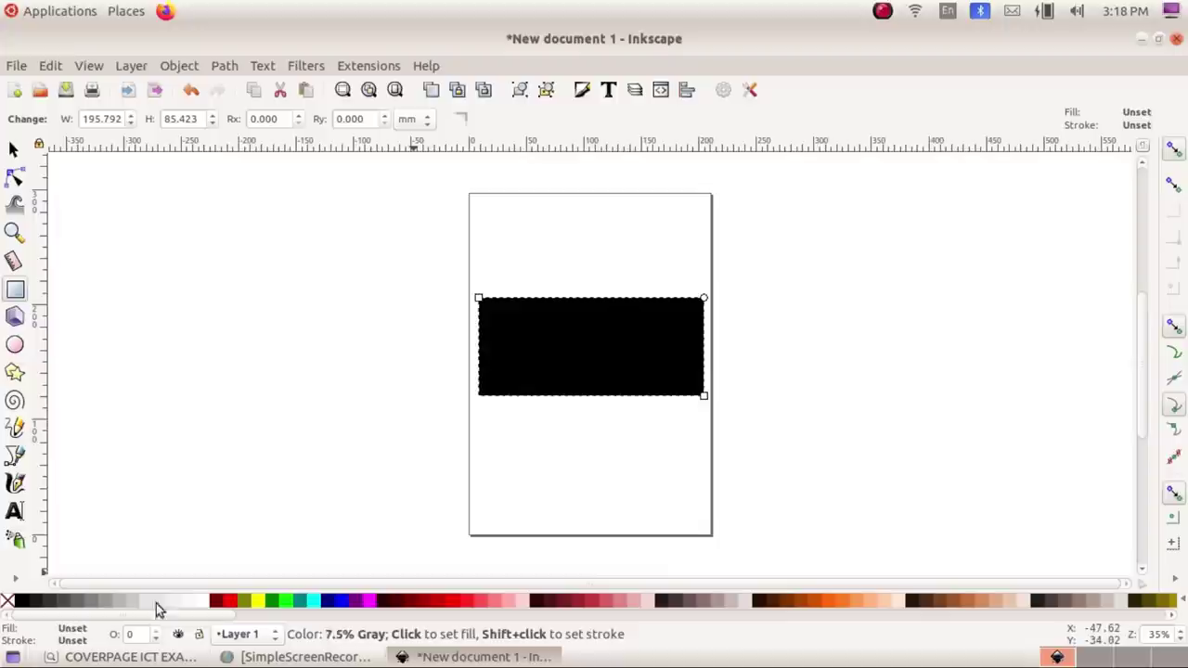
left_click(122, 607)
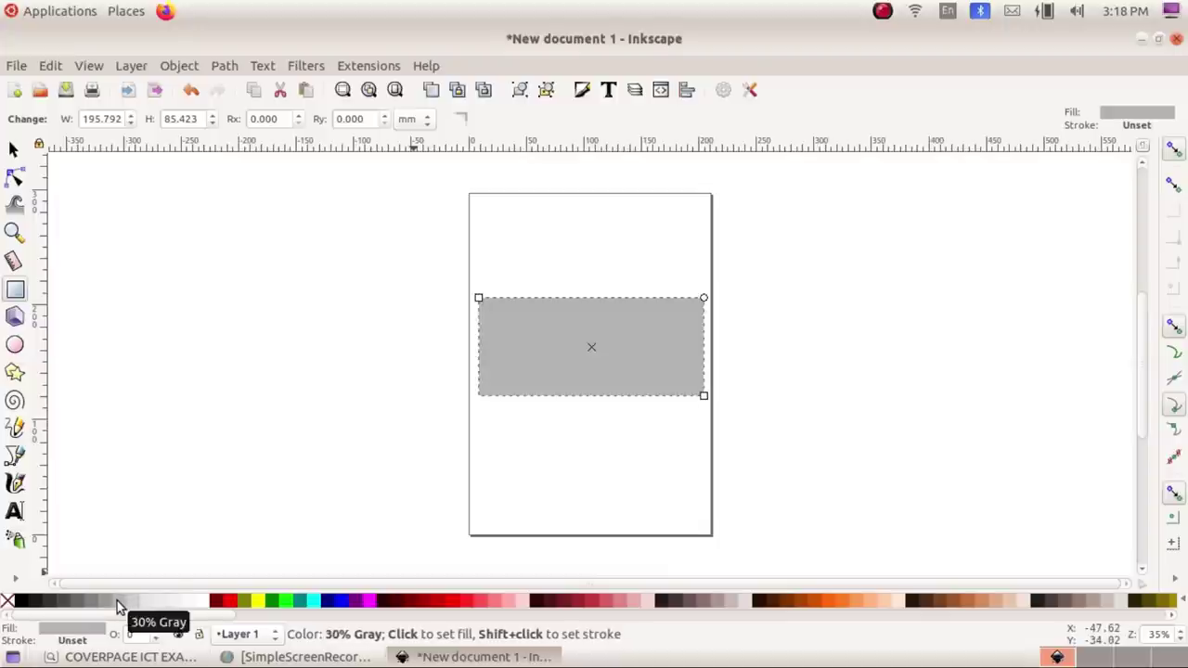
Switch to the Selector tool and review the exam instructions again.
left_click(14, 151)
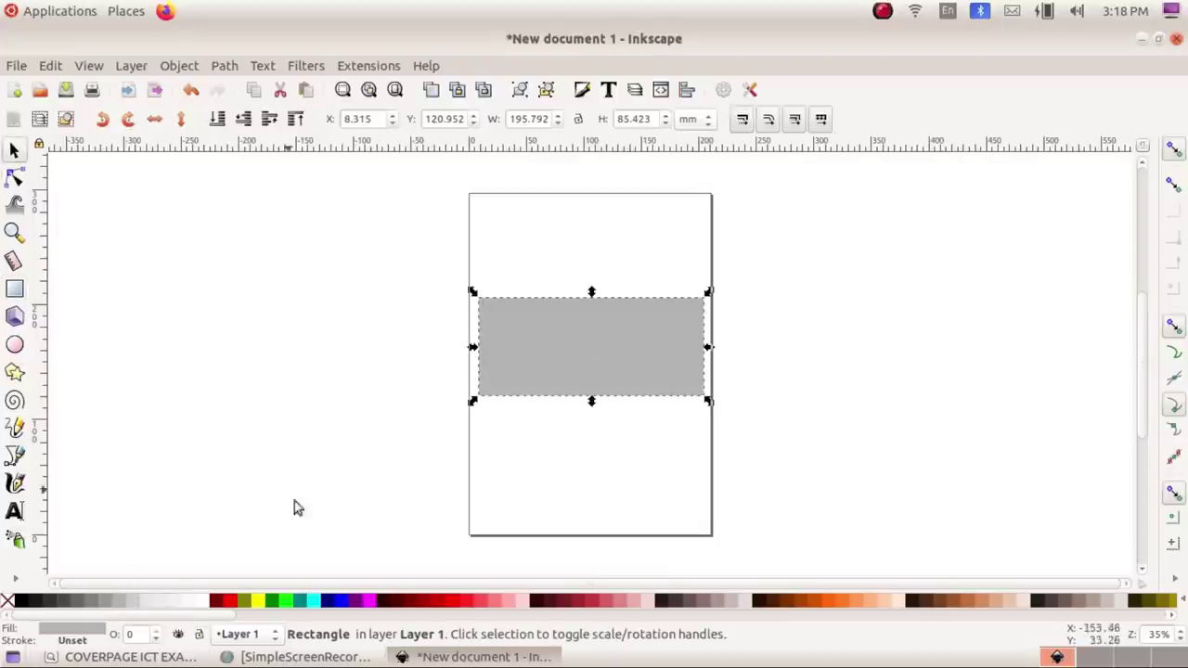
left_click(130, 656)
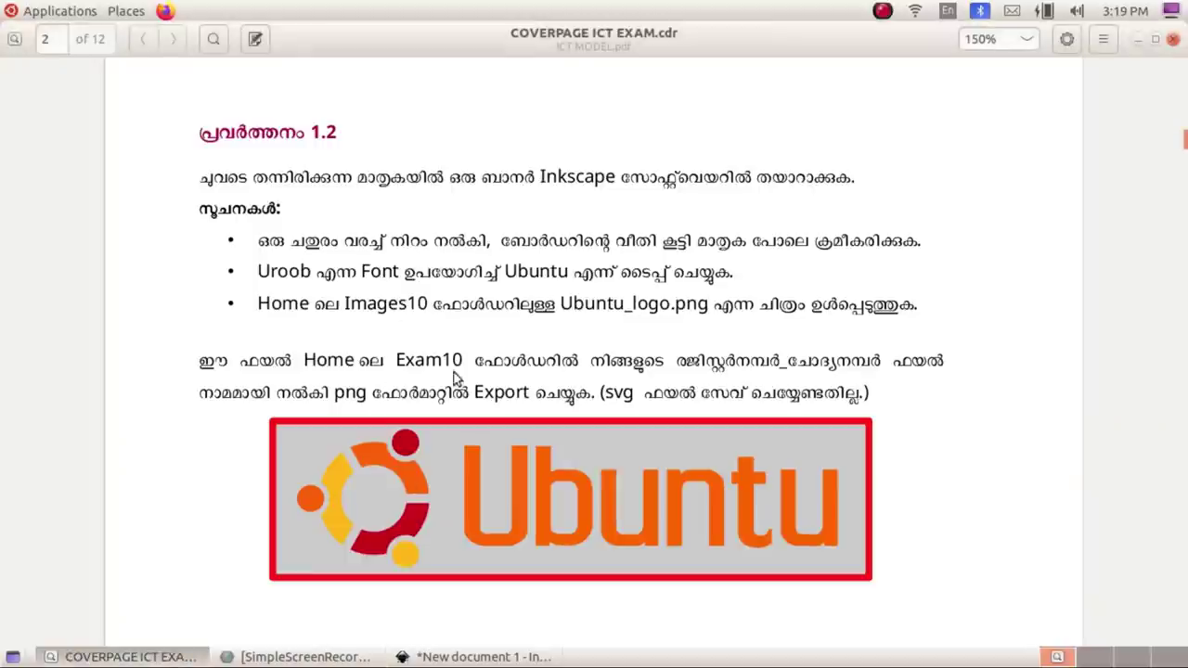
left_click(164, 658)
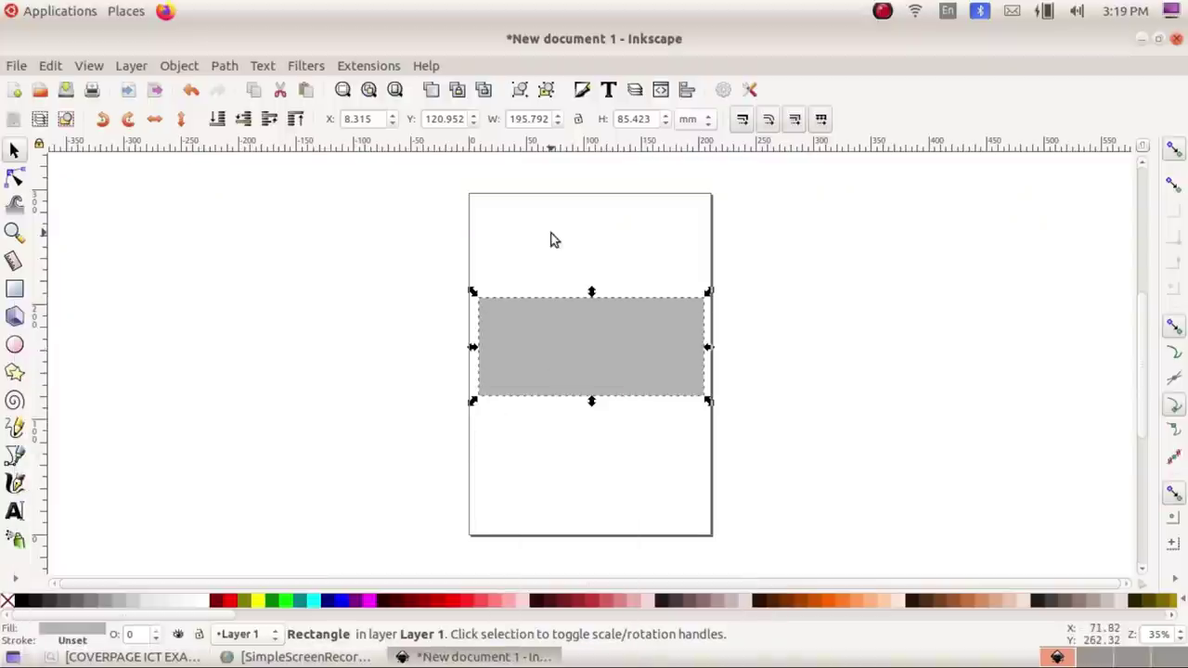
left_click(181, 67)
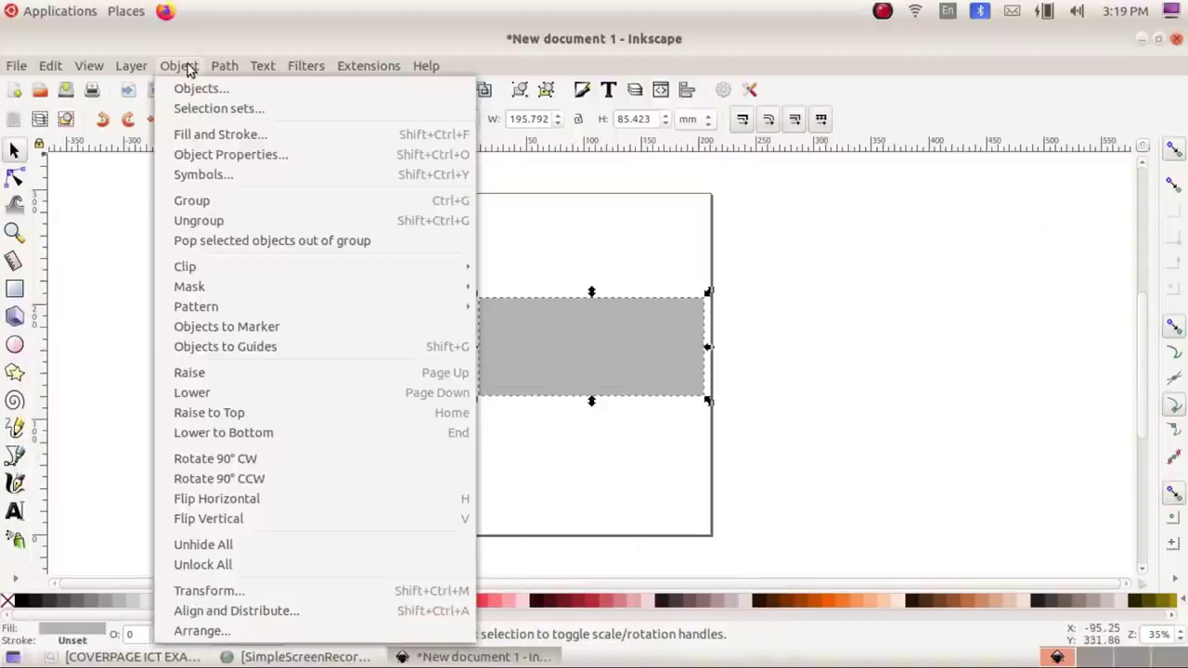
In Fill and Stroke, keep a flat-colour fill and give the rectangle a flat-colour stroke.
left_click(276, 139)
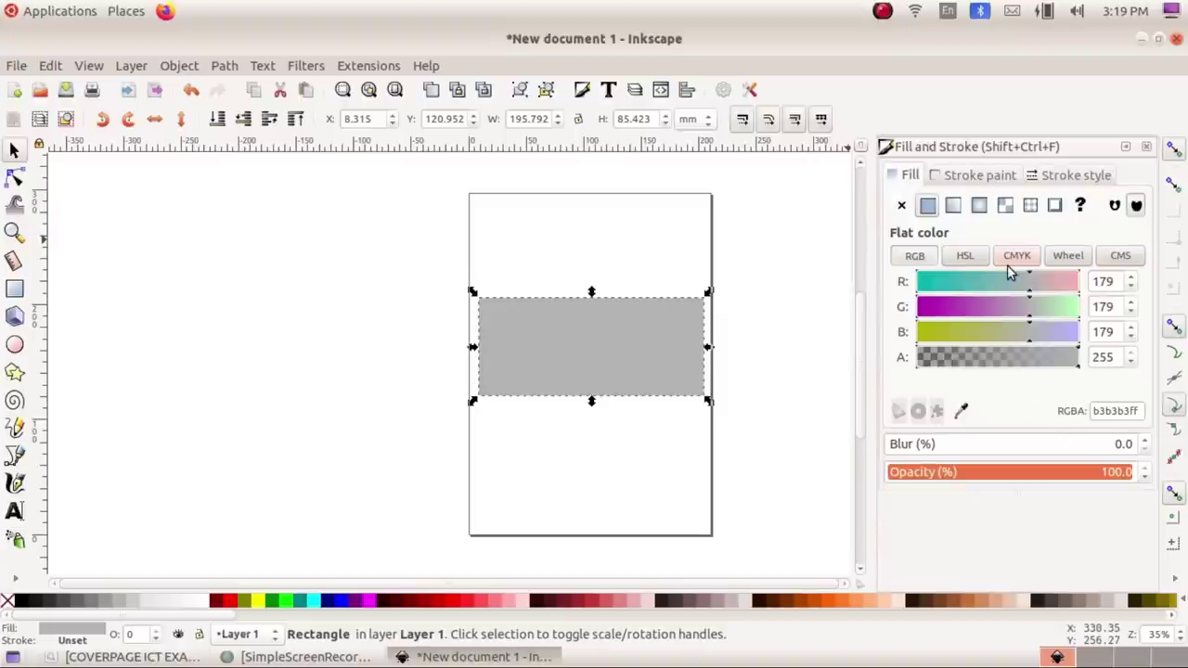
left_click(926, 211)
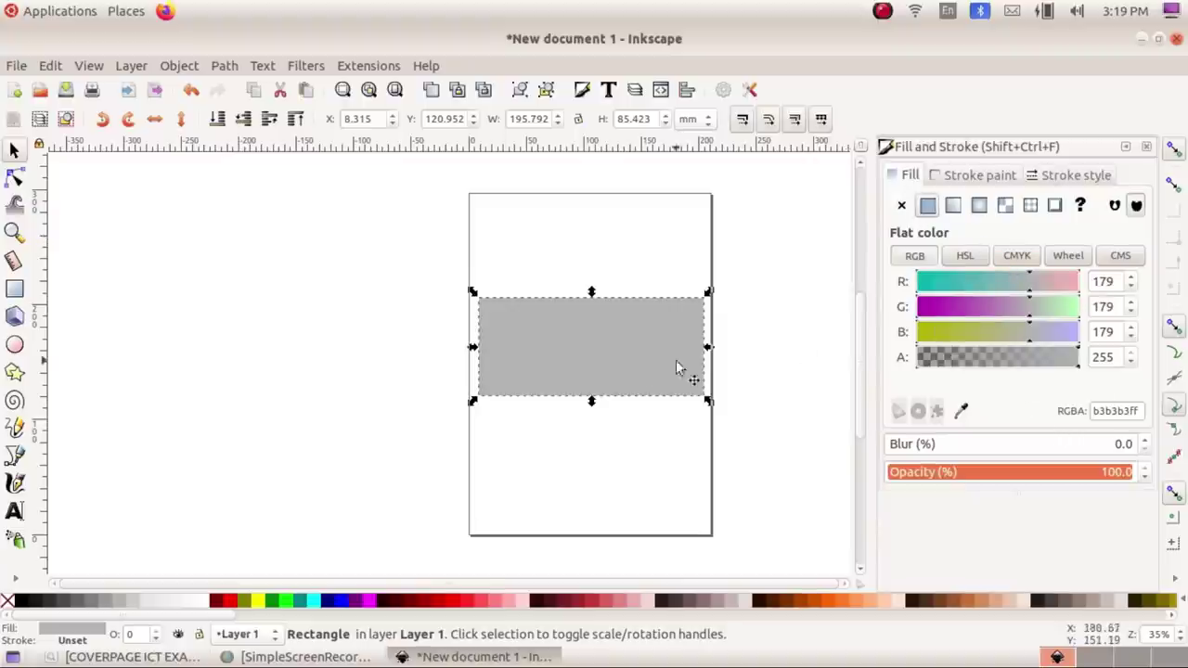
left_click(968, 176)
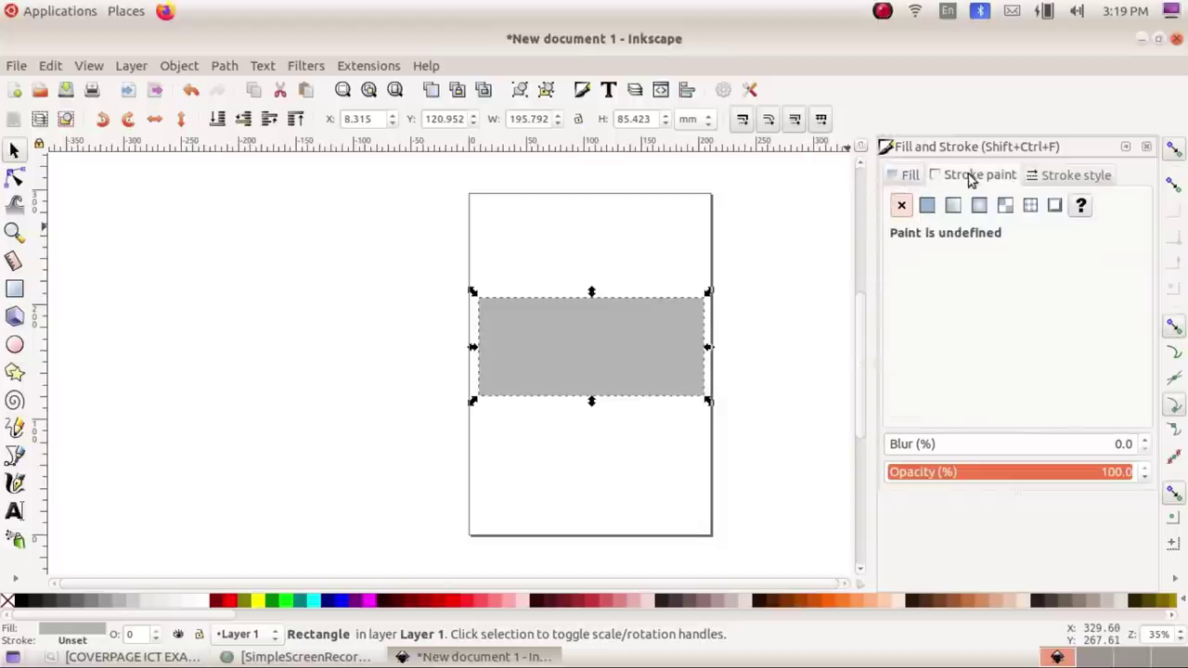
left_click(926, 208)
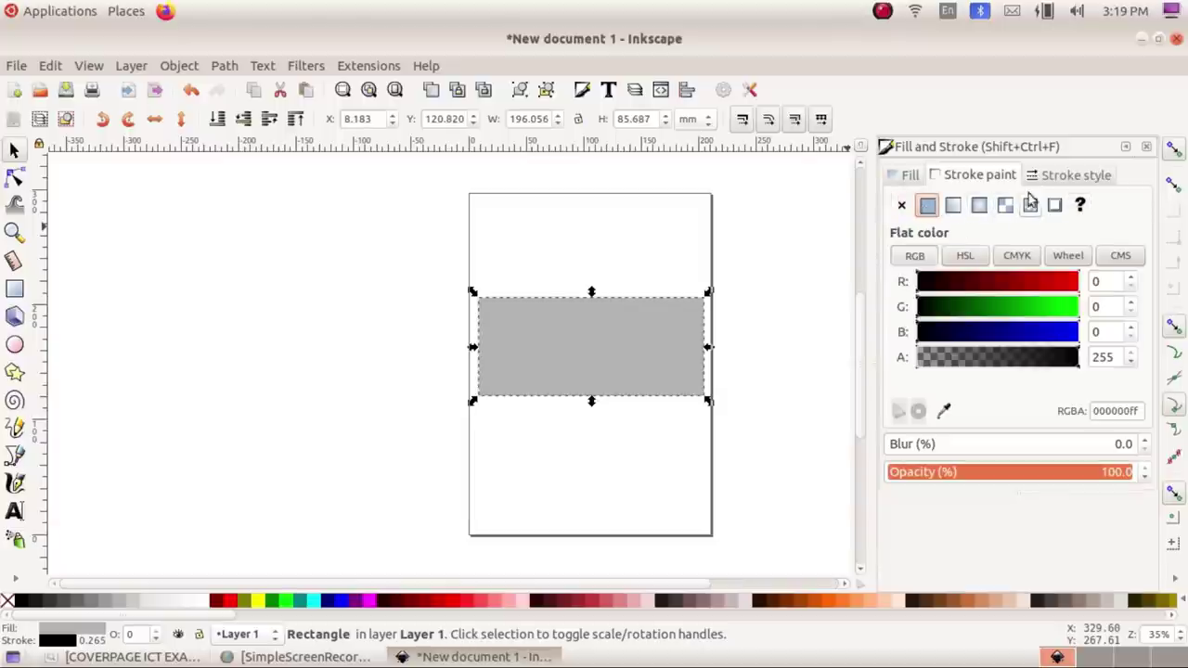
Raise the rectangle's stroke width to 3.365 mm.
left_click(1084, 179)
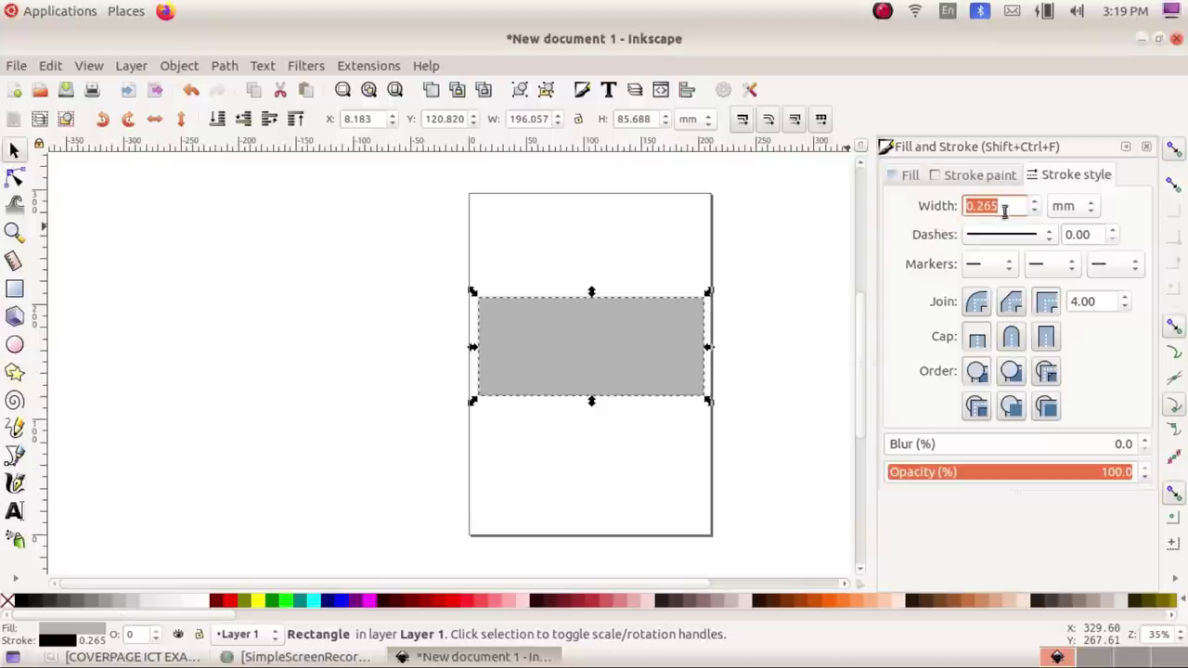
left_click(1036, 203)
left_click(1036, 202)
left_click(1036, 202)
left_click(1037, 202)
left_click(1037, 202)
left_click(1037, 203)
left_click(1037, 202)
left_click(1037, 202)
left_click(1037, 202)
left_click(1036, 202)
left_click(1037, 202)
left_click(1036, 203)
left_click(1037, 202)
left_click(1037, 202)
left_click(1037, 203)
Set the border colour to dark red c70000ff (R 199), checking the instructions.
left_click(971, 181)
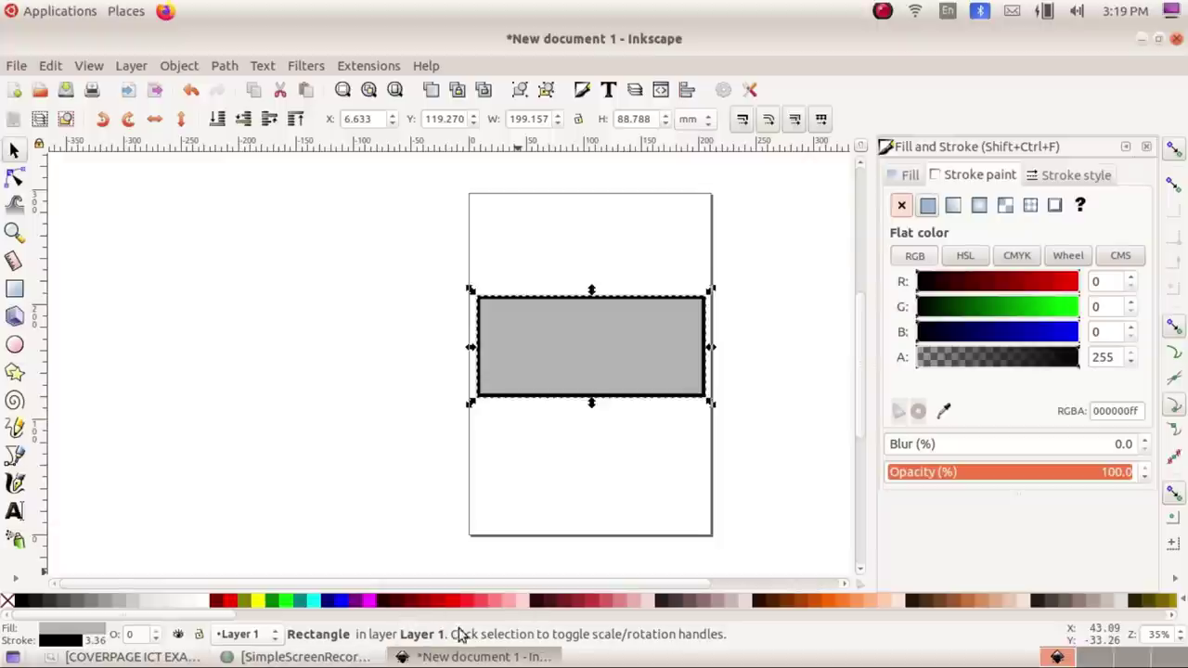
left_click(178, 658)
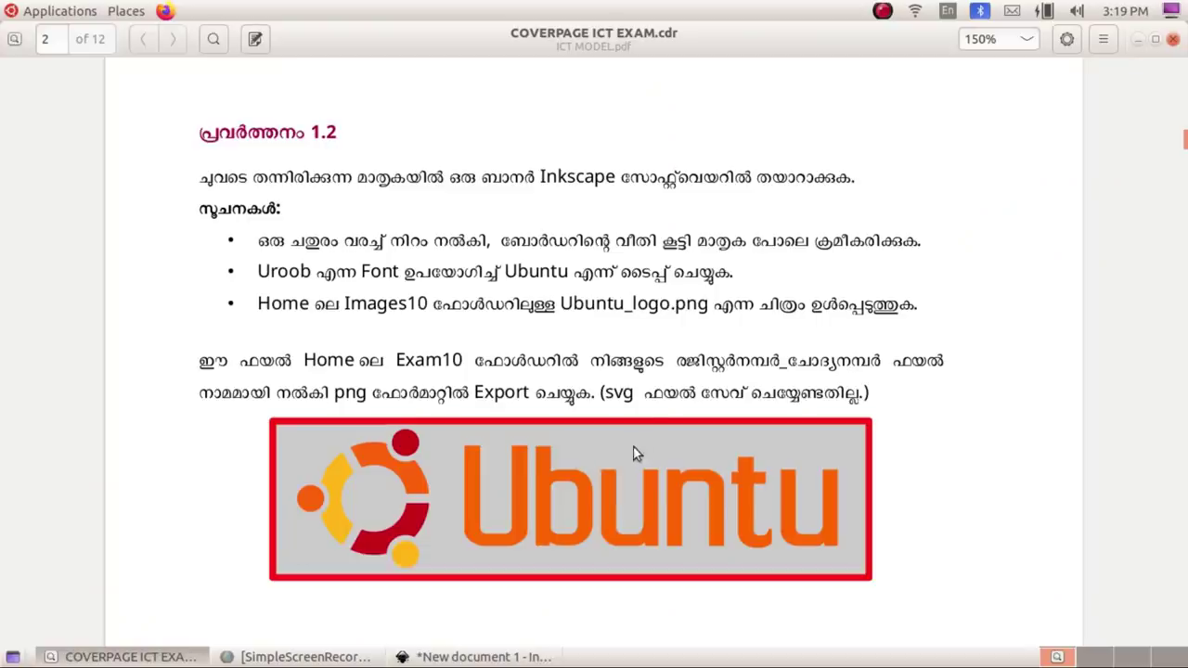
left_click(185, 657)
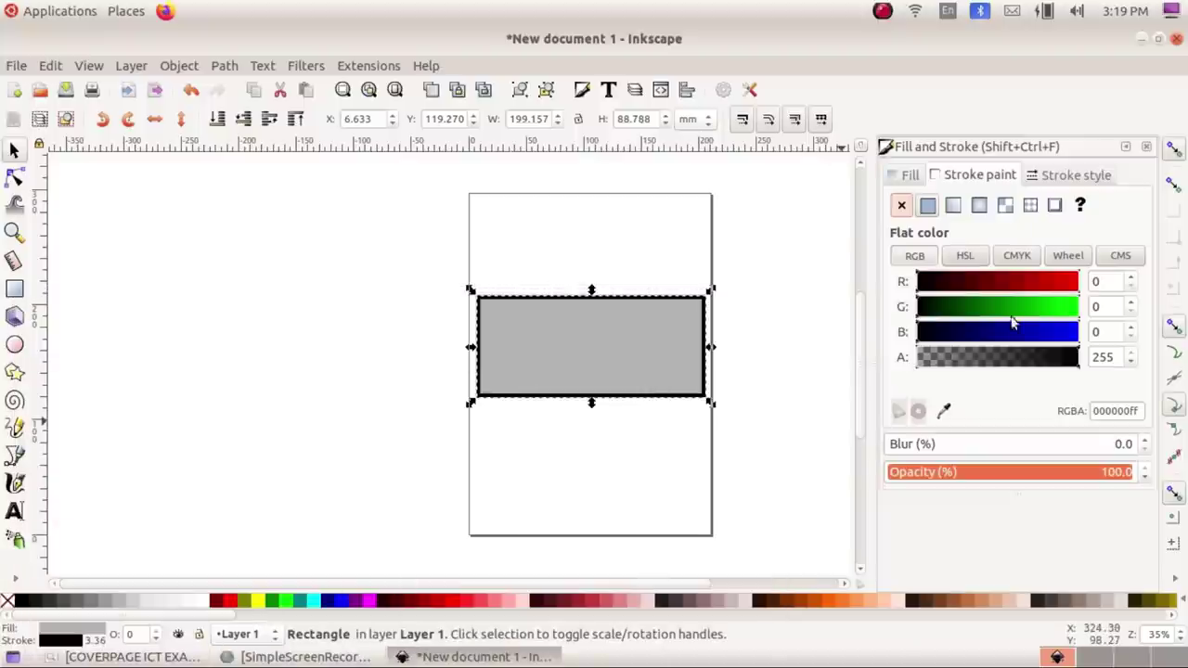
left_click(1044, 284)
left_click_drag(1043, 283, 1041, 283)
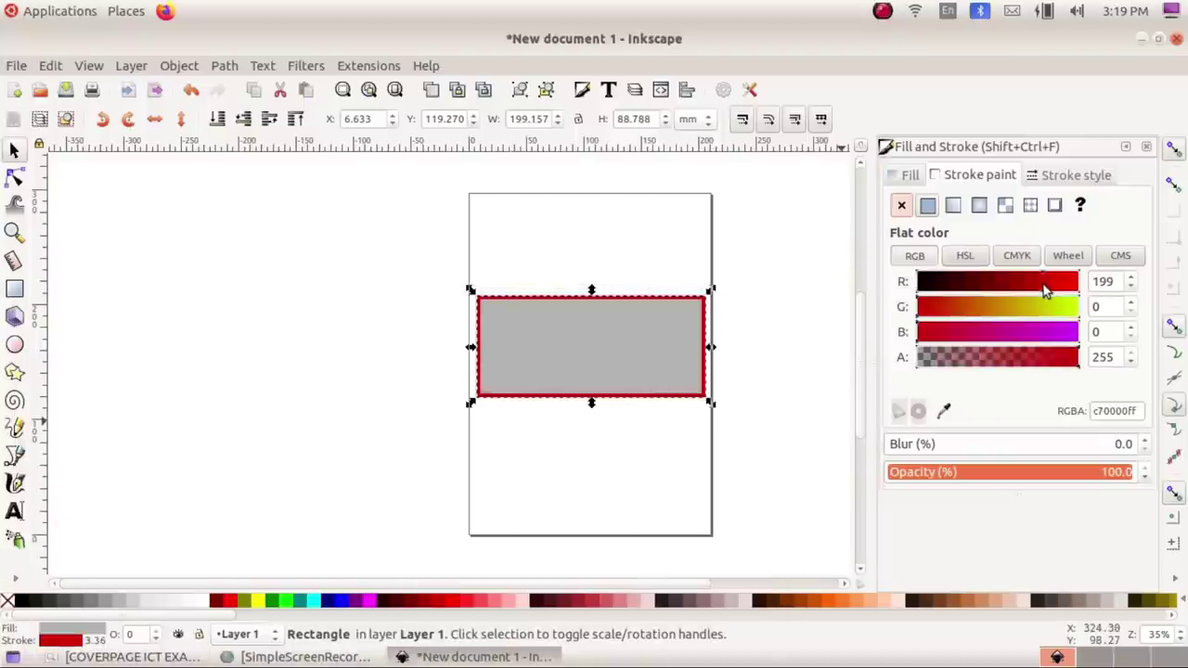
left_click(759, 345)
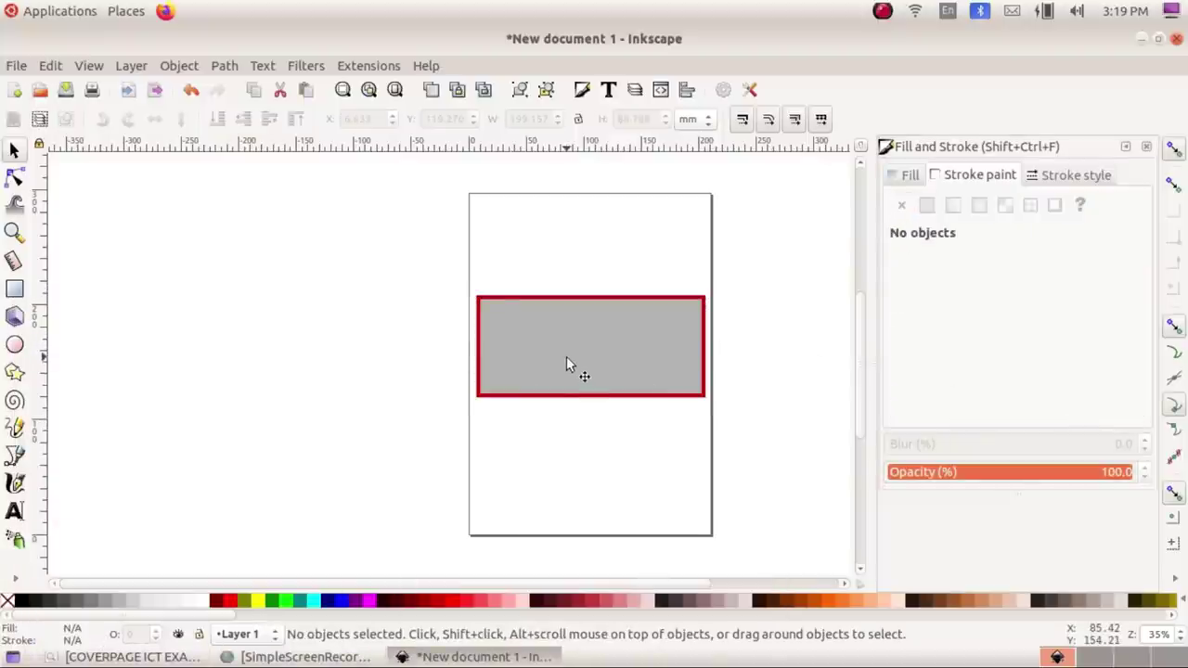
left_click(130, 657)
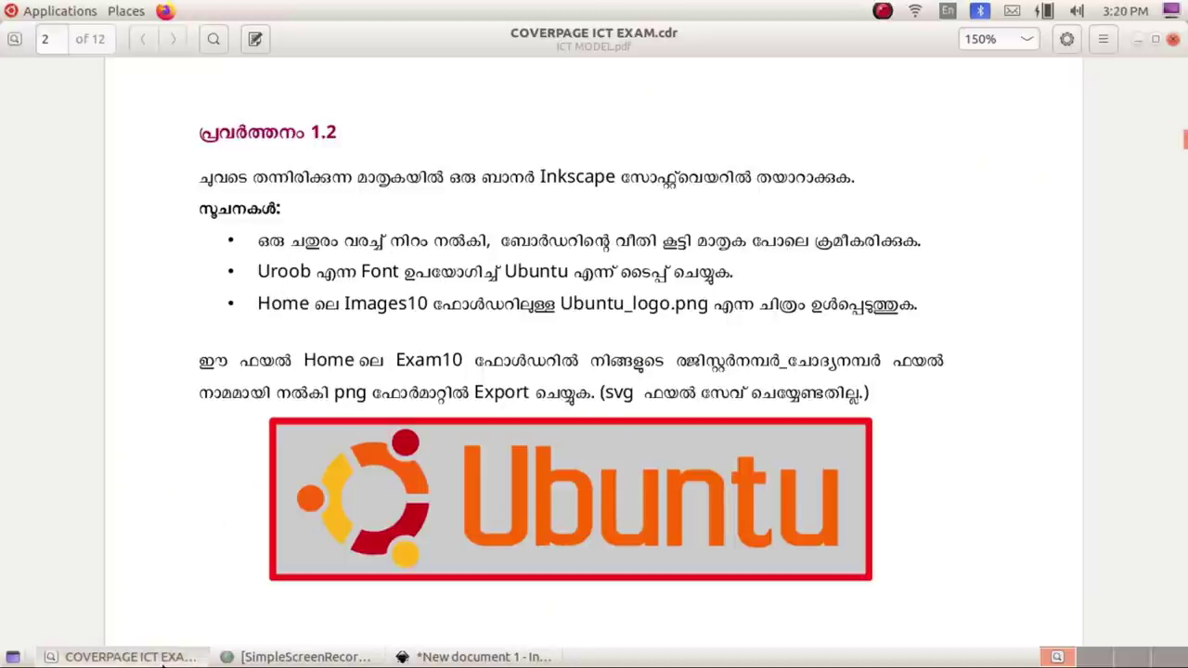
Type the text 'Ubuntu' left of the page and select the whole word.
left_click(200, 657)
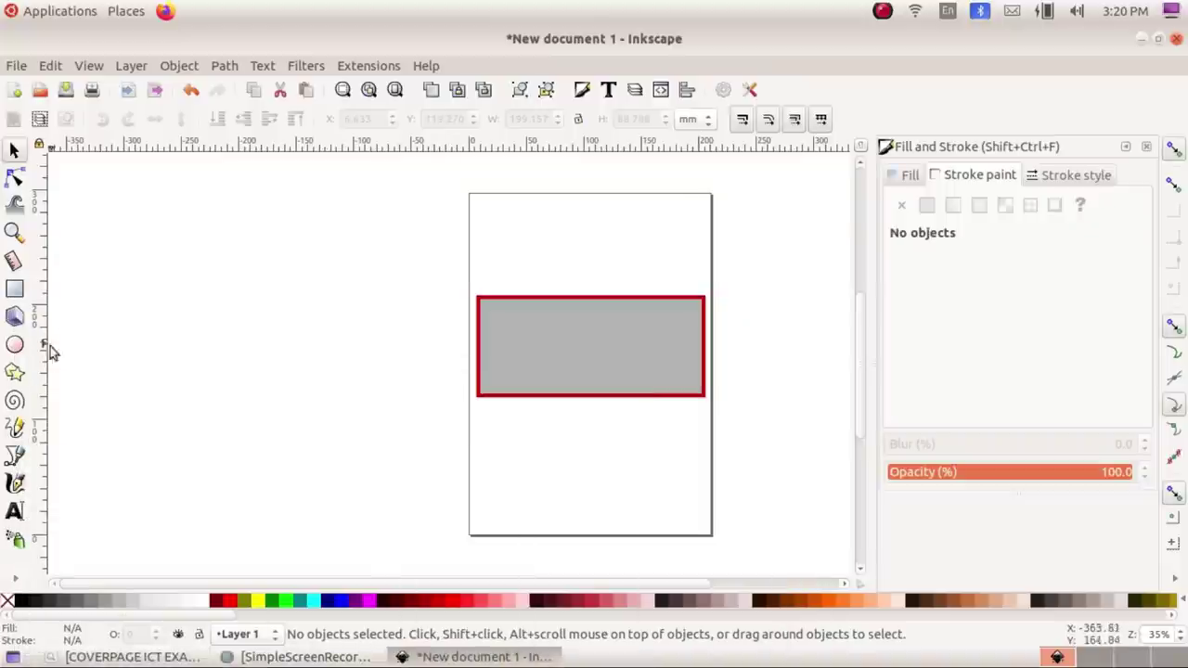
left_click(14, 511)
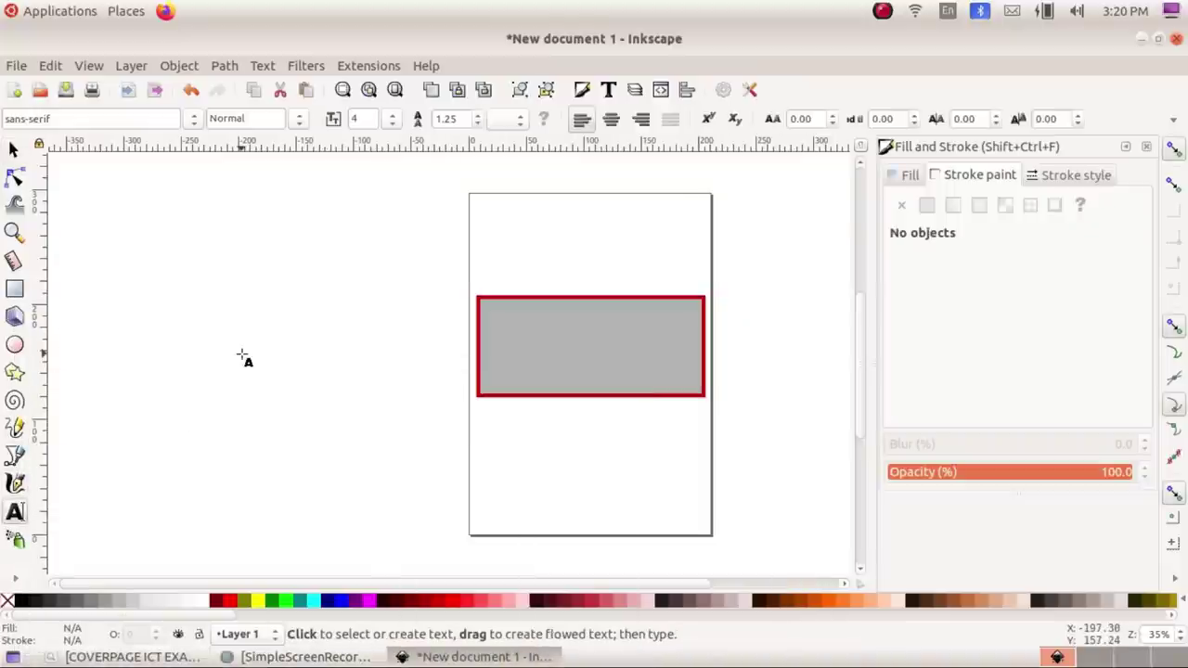
left_click(241, 357)
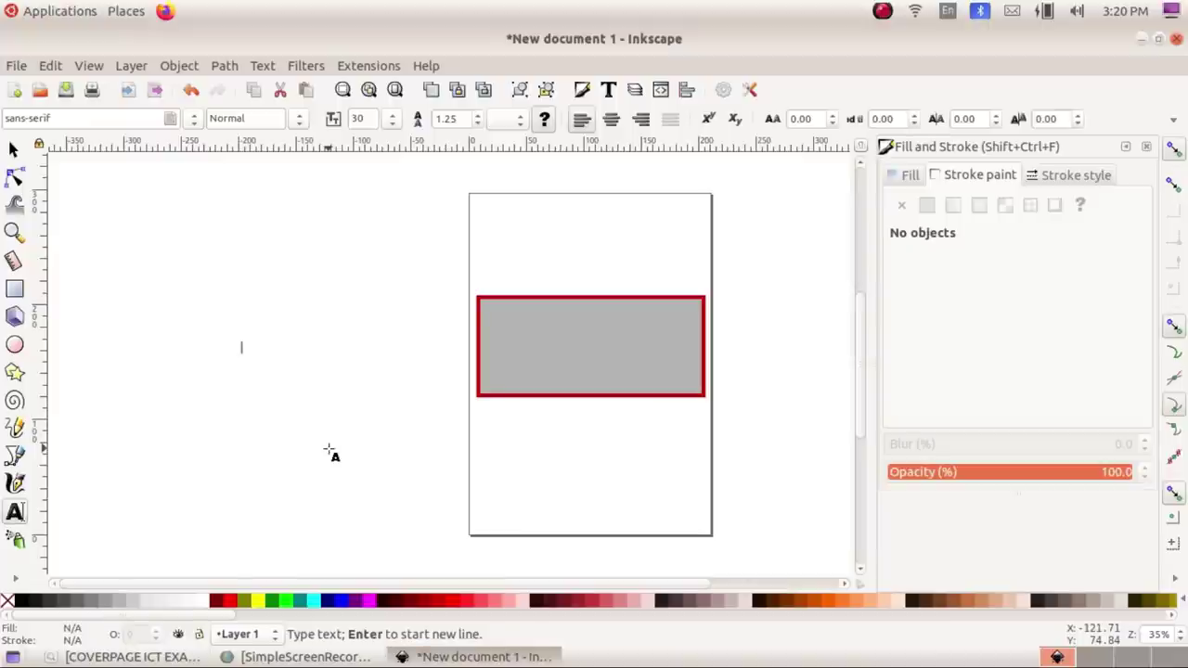
type("Ubuntu")
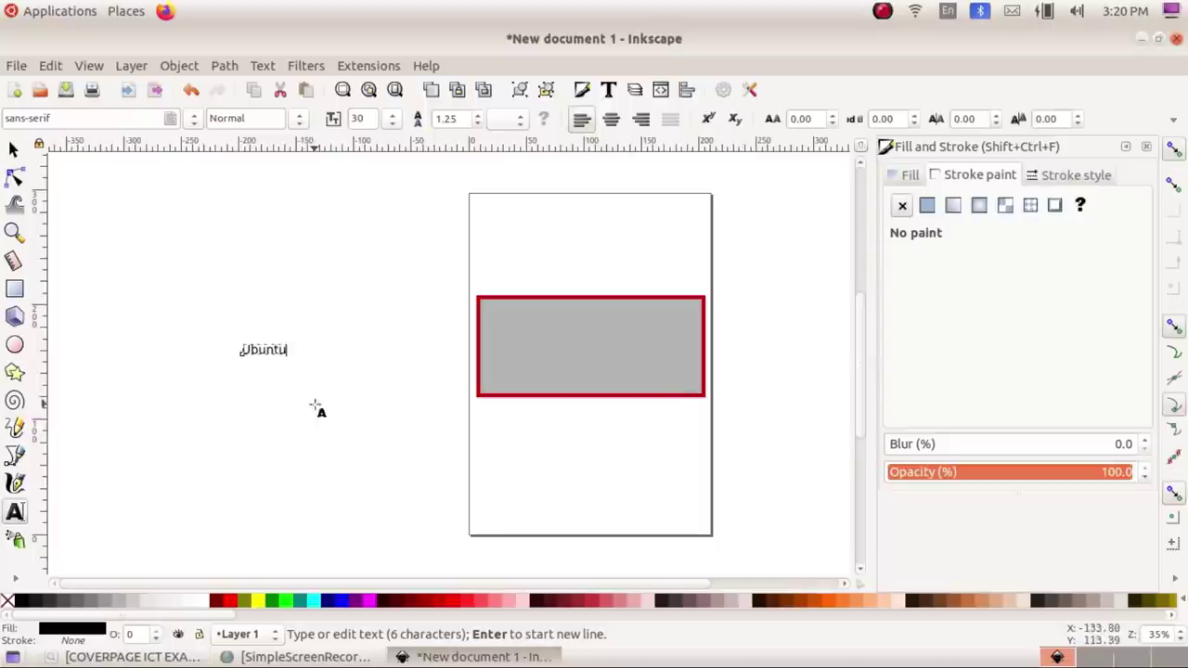
left_click(285, 350)
left_click_drag(285, 350, 228, 352)
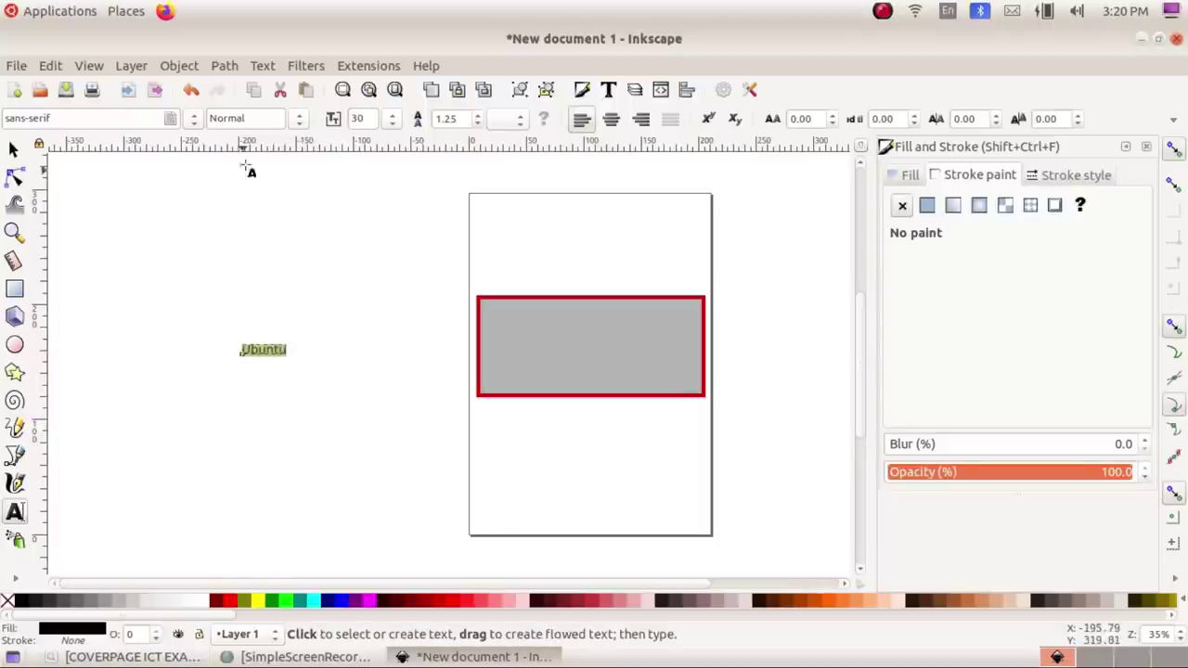
left_click(262, 67)
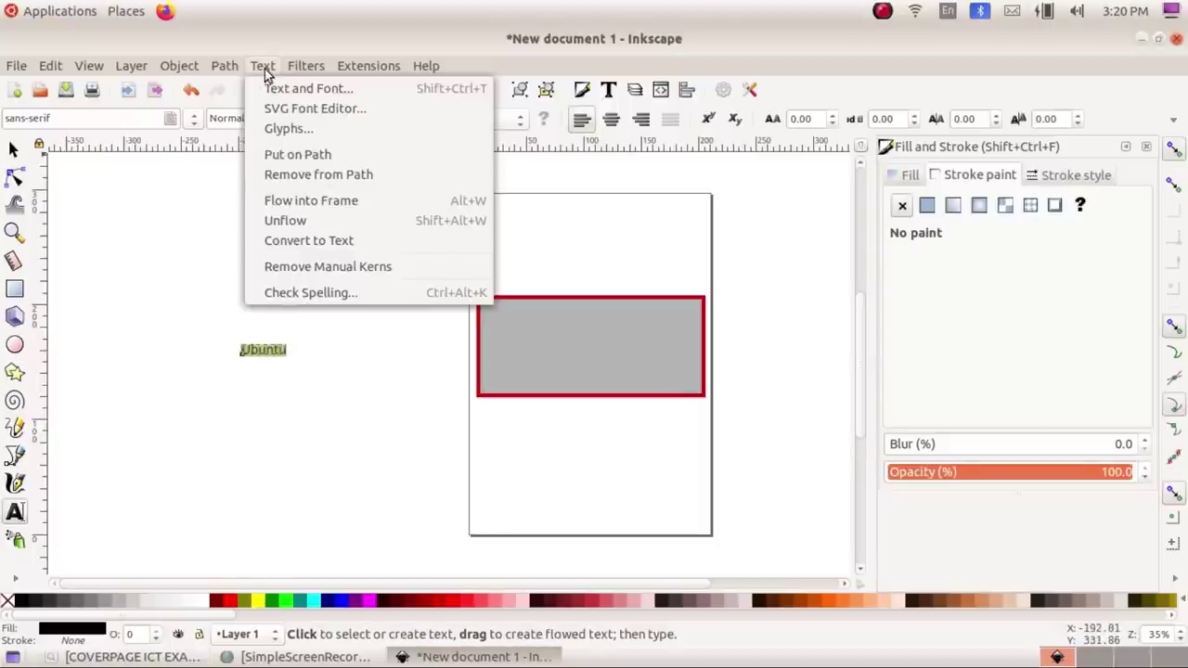
Apply the Uroob font family to the 'Ubuntu' text through Text and Font.
left_click(267, 70)
left_click(267, 71)
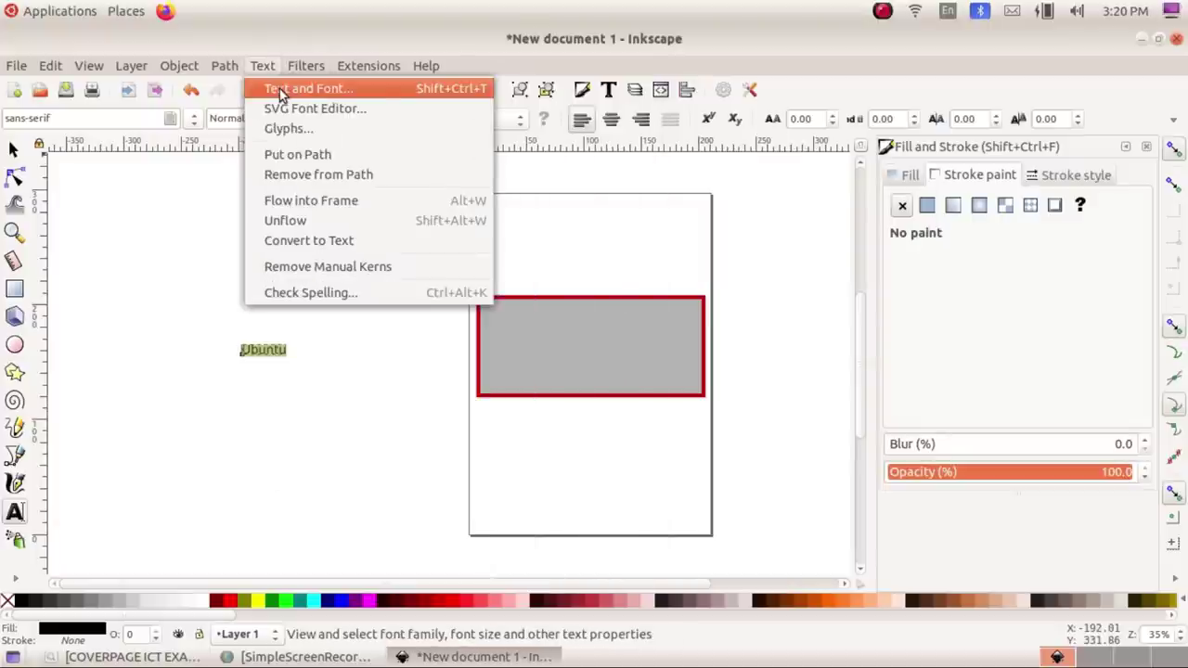
left_click(281, 90)
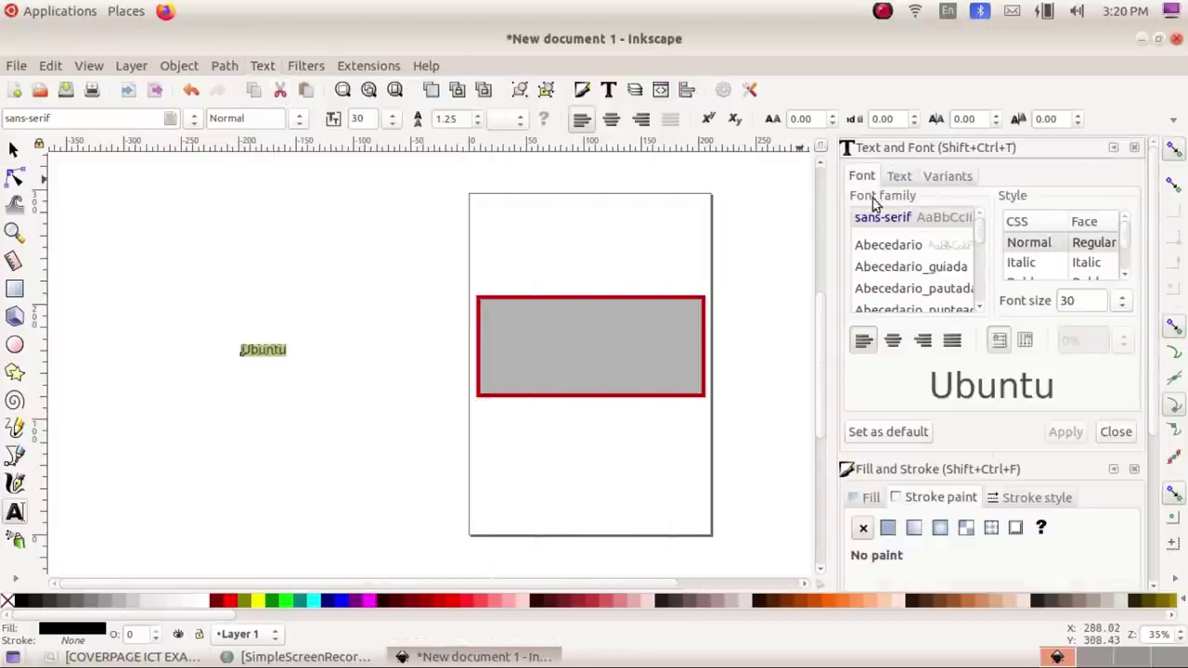
left_click_drag(981, 232, 973, 284)
scroll(909, 258, "down", 1)
scroll(909, 258, "down", 1)
scroll(910, 258, "down", 2)
scroll(912, 260, "down", 1)
scroll(912, 260, "down", 1)
scroll(911, 260, "down", 1)
scroll(911, 260, "down", 1)
scroll(911, 260, "down", 1)
scroll(912, 260, "down", 1)
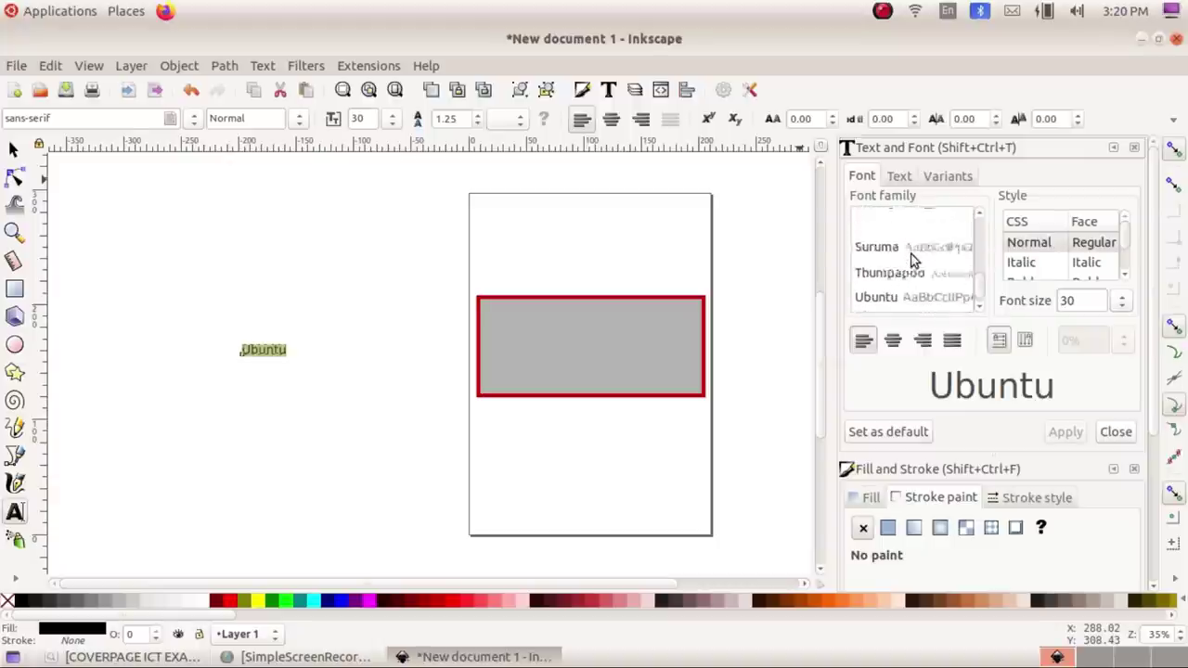
scroll(912, 260, "down", 1)
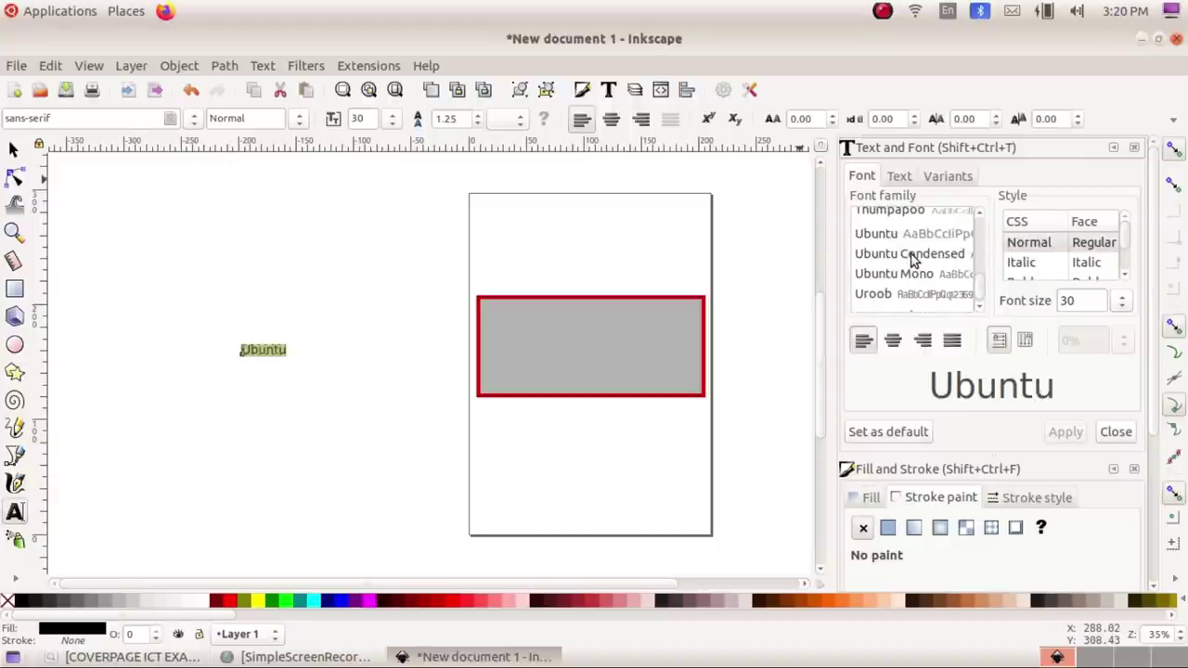
left_click(878, 294)
left_click(1065, 426)
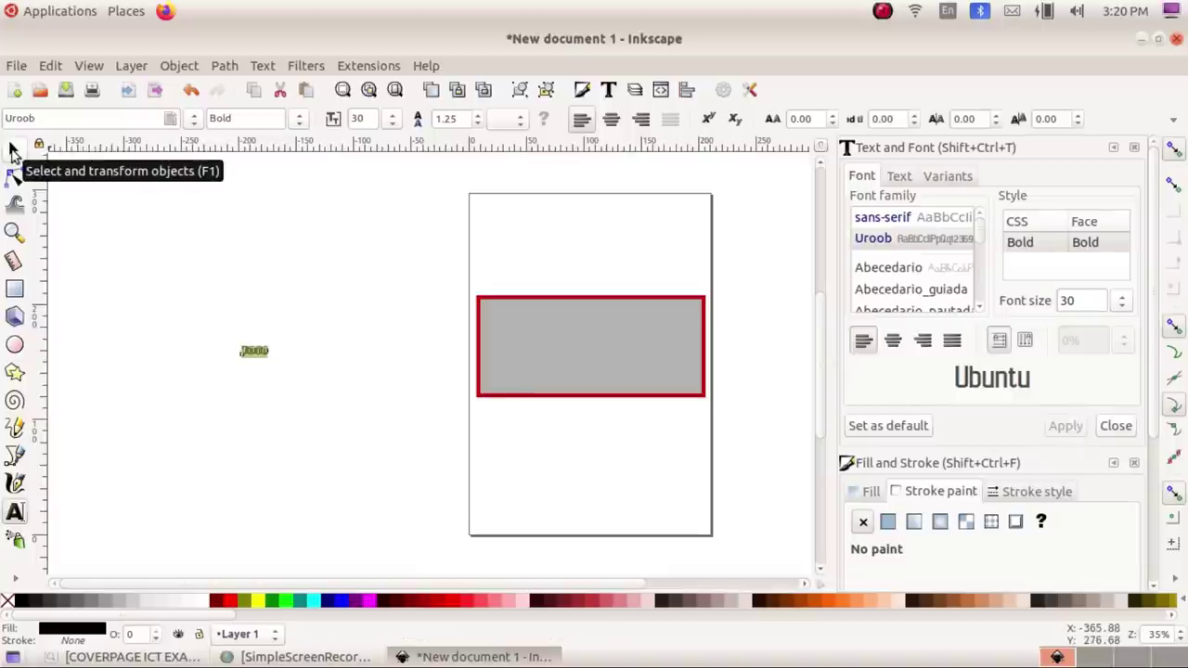
left_click(13, 151)
Enlarge the 'Ubuntu' text, move it into the gray banner and colour it orange.
mouse_move(283, 369)
left_mouse_down()
mouse_move(340, 380)
mouse_move(340, 397)
mouse_move(610, 370)
left_mouse_up()
left_click(316, 393)
left_click(610, 369)
left_click_drag(655, 334, 697, 325)
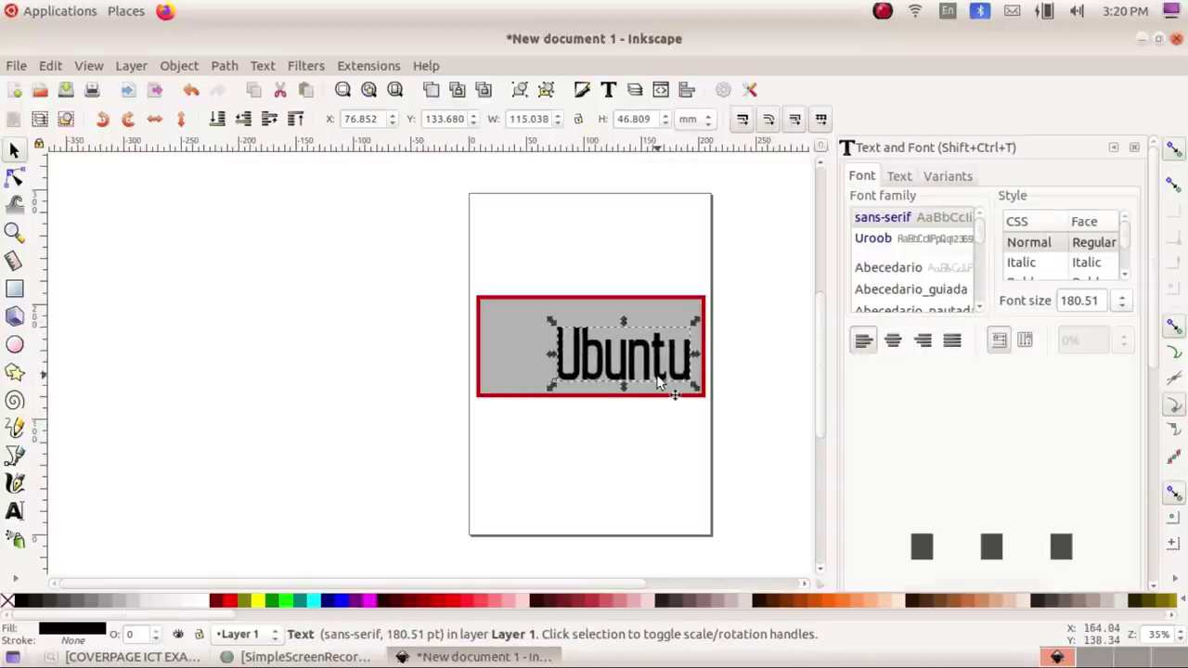
left_click(125, 656)
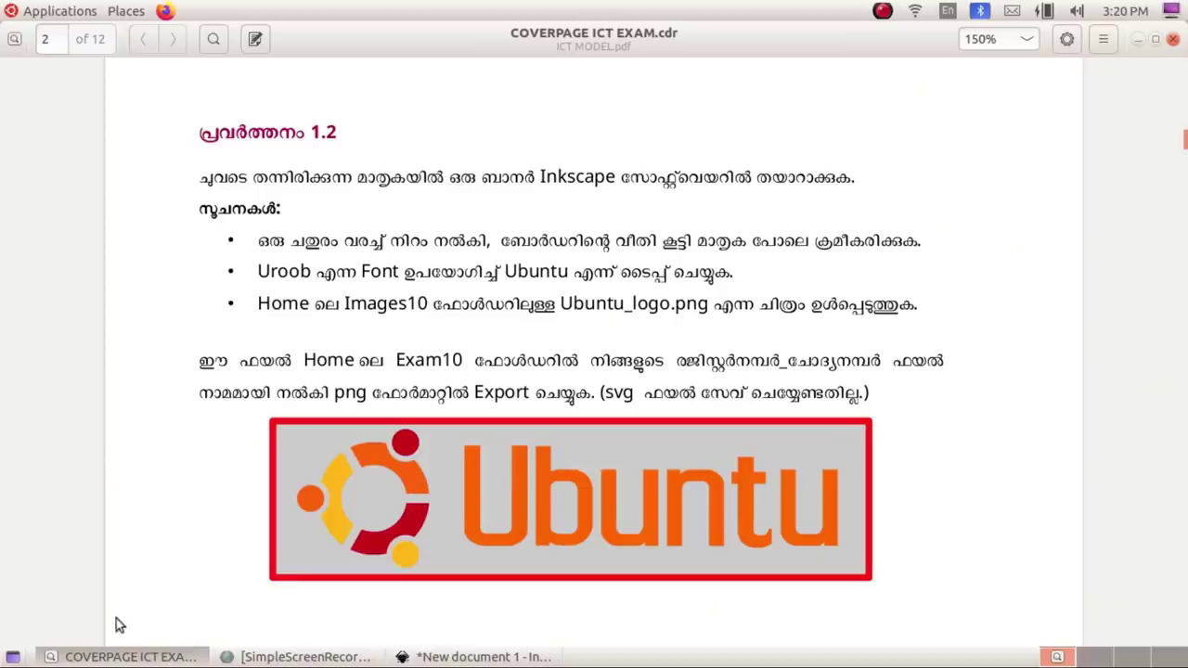
left_click(483, 657)
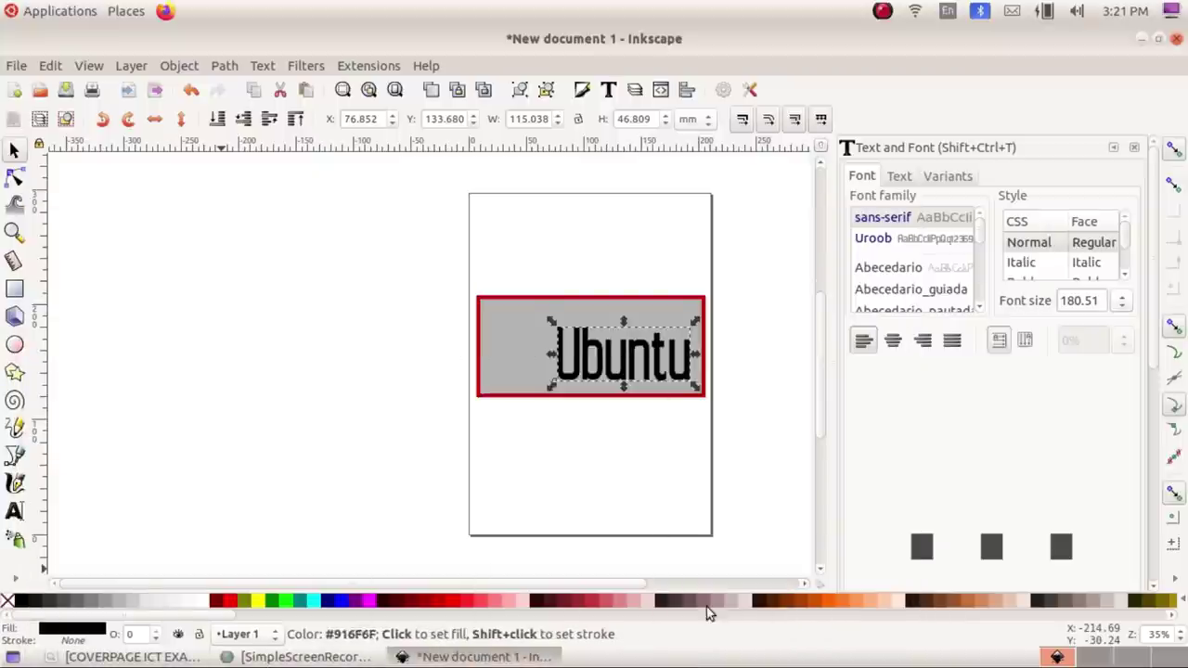
left_click(764, 413)
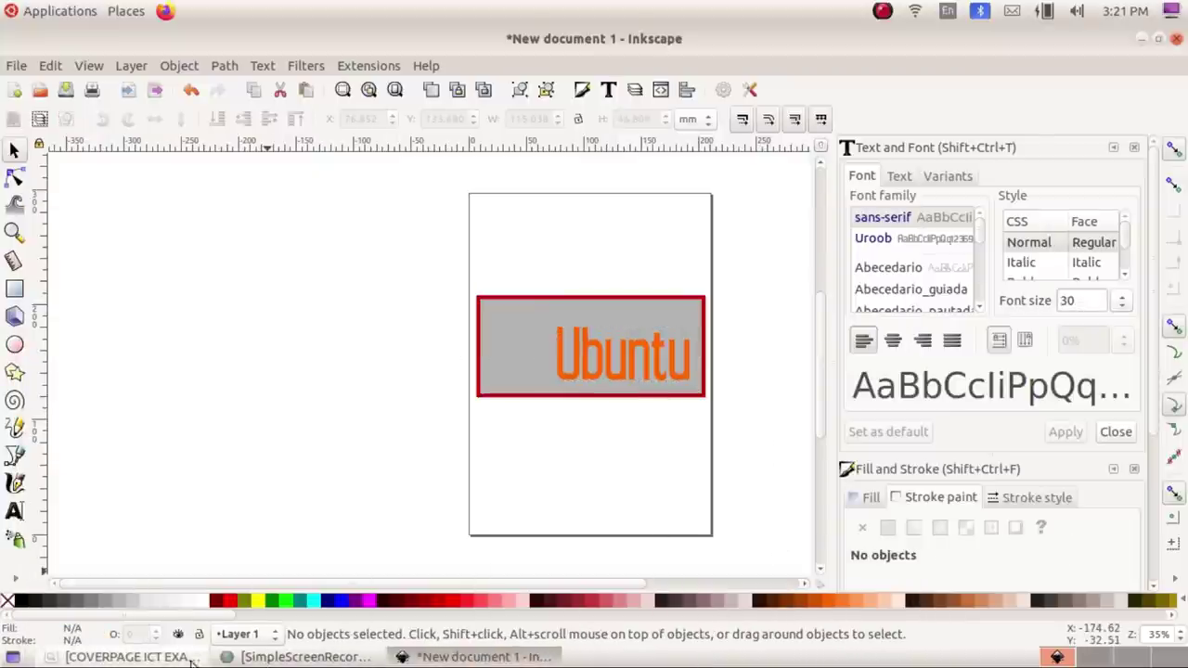
key("alt+Tab")
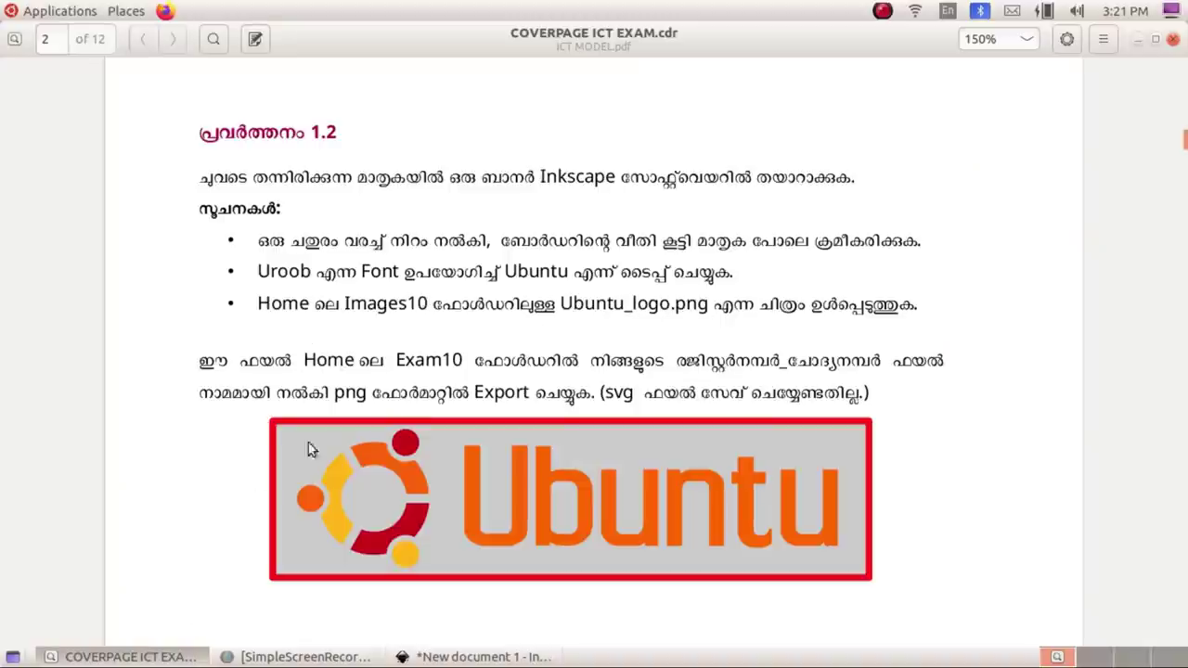
key("alt+Tab")
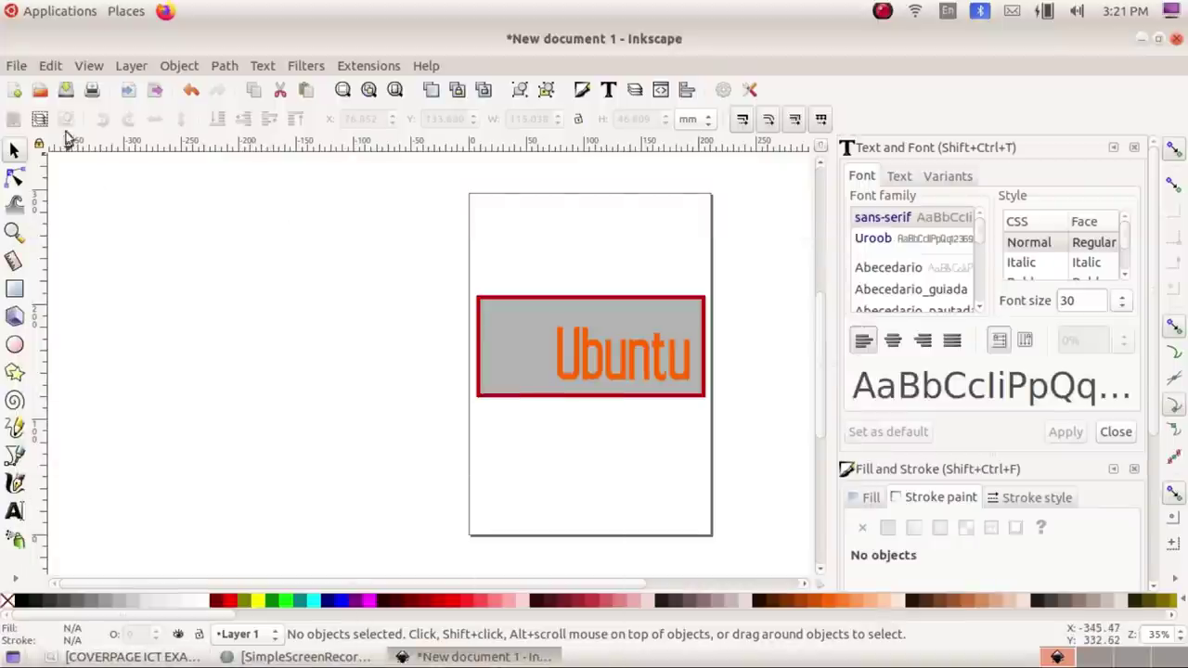
Import and embed Ubuntu_logo.png from the Images10 folder.
left_click(18, 66)
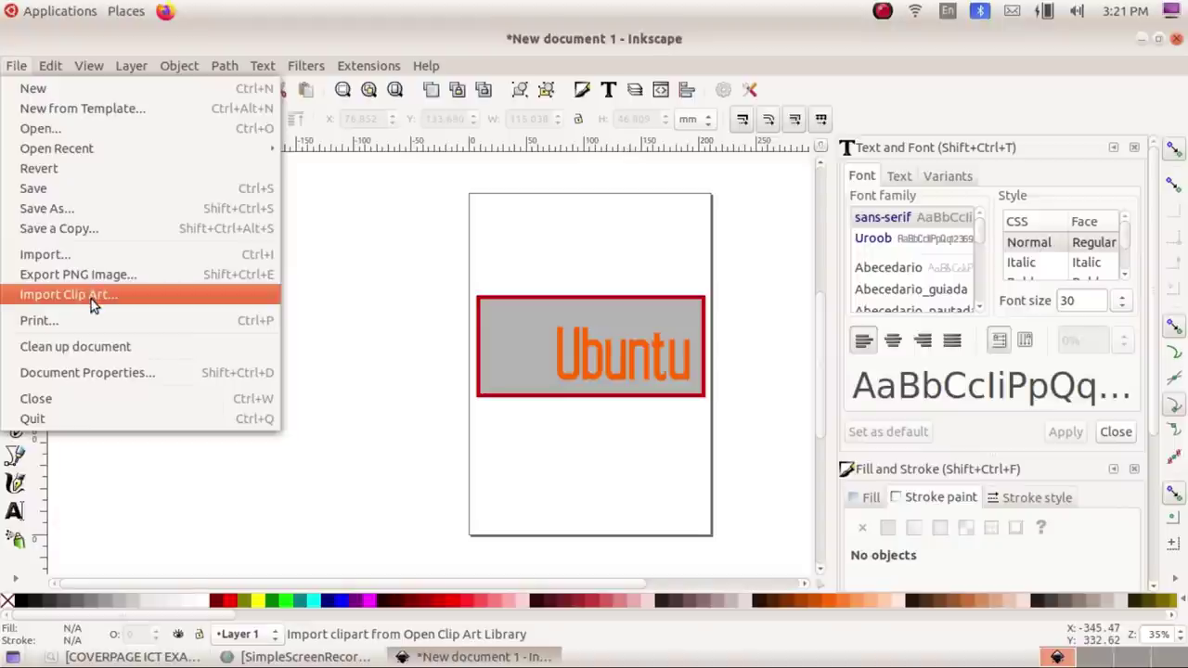
left_click(113, 257)
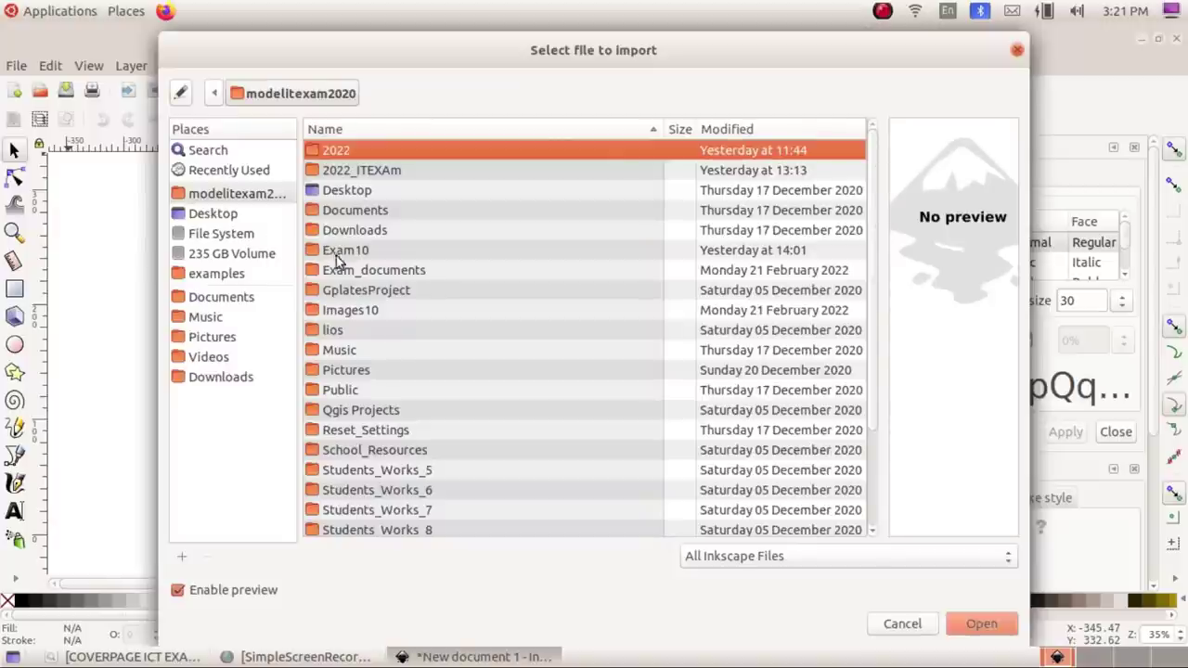
double_click(363, 313)
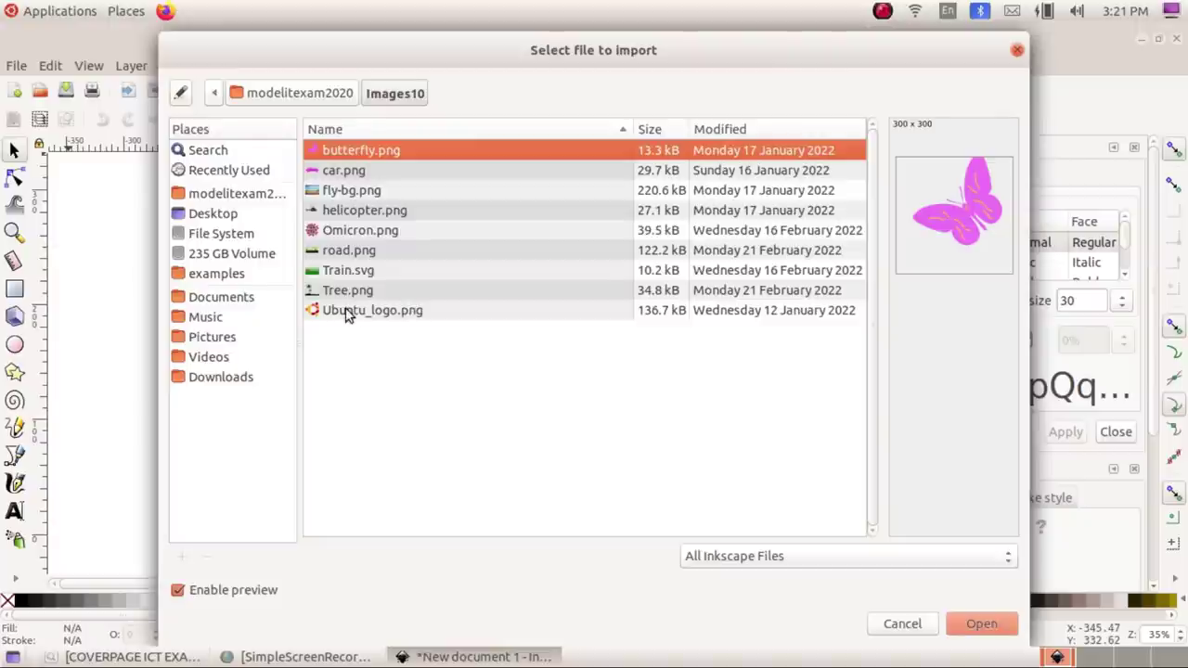
left_click(349, 313)
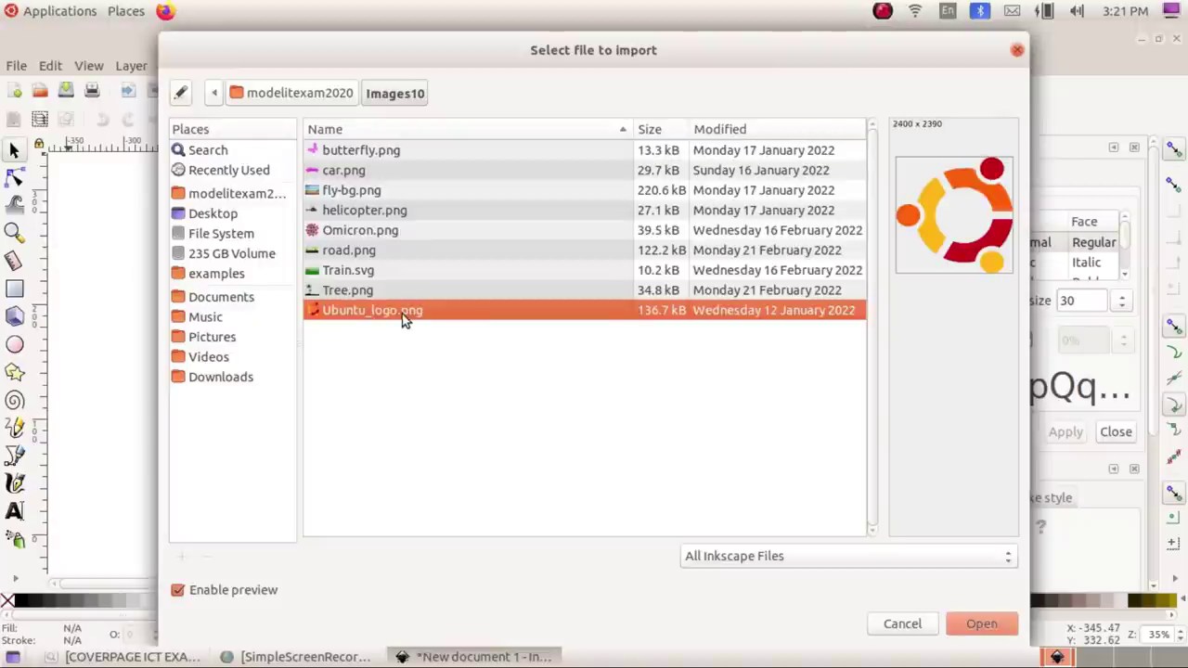
left_click(981, 623)
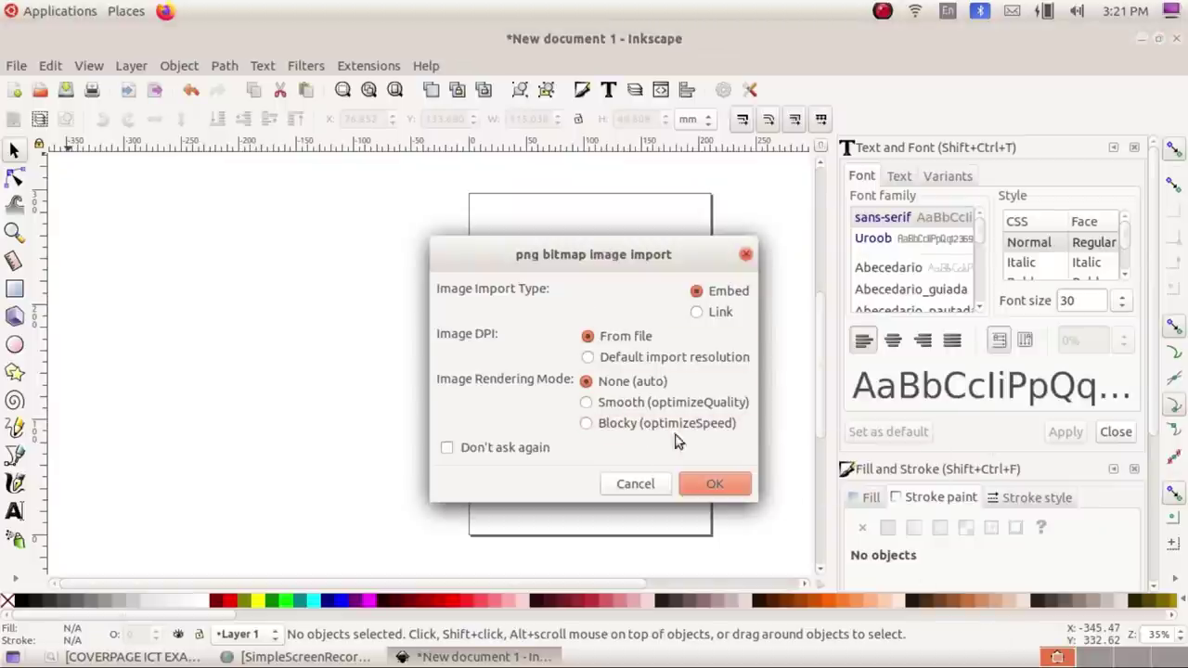
left_click(715, 485)
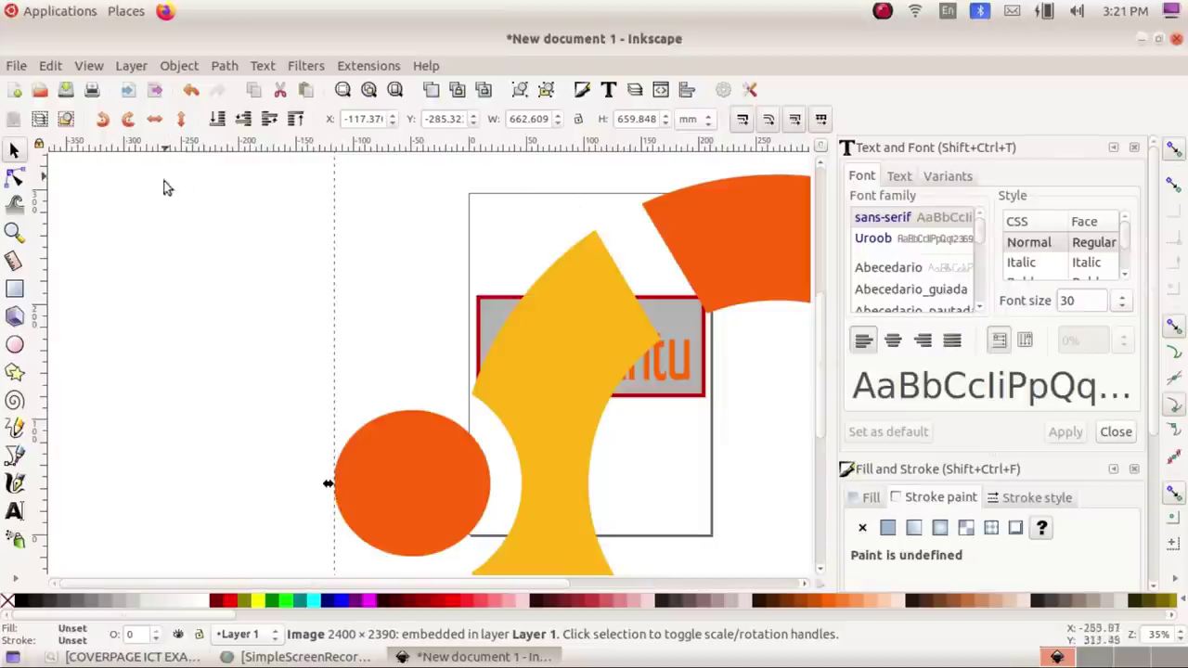
Shrink the oversized logo to about 65.406 × 62.645 mm and move it beside the banner.
mouse_move(828, 337)
left_mouse_down()
mouse_move(814, 406)
mouse_move(823, 450)
mouse_move(769, 467)
left_mouse_up()
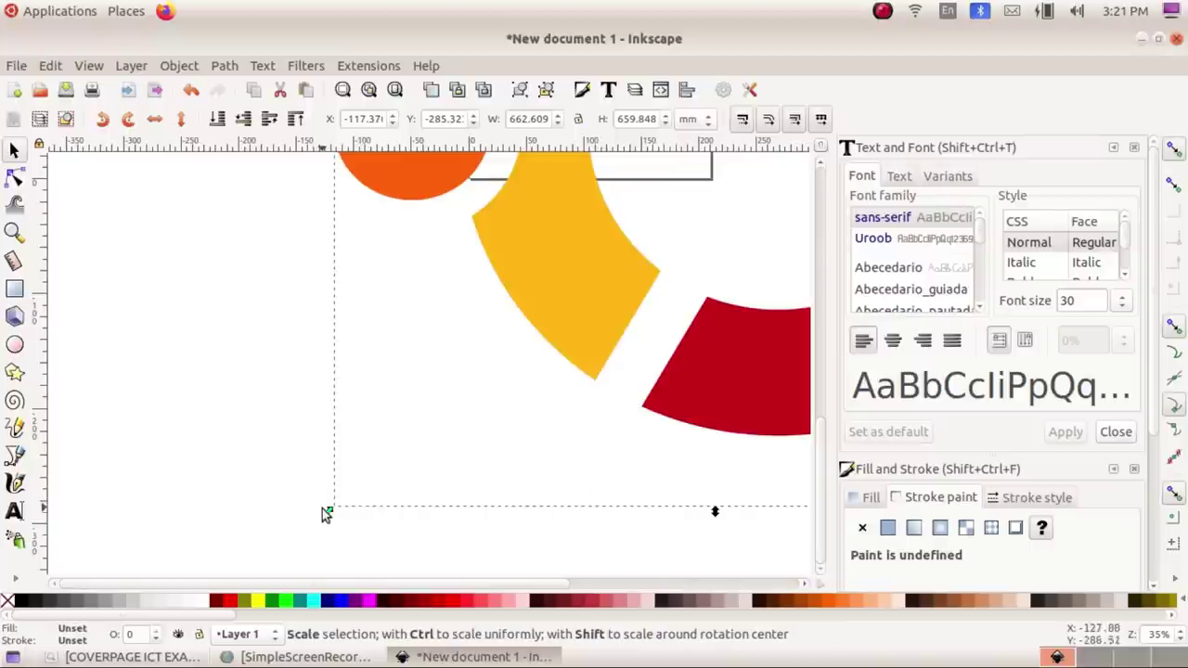
left_click_drag(327, 517, 541, 297)
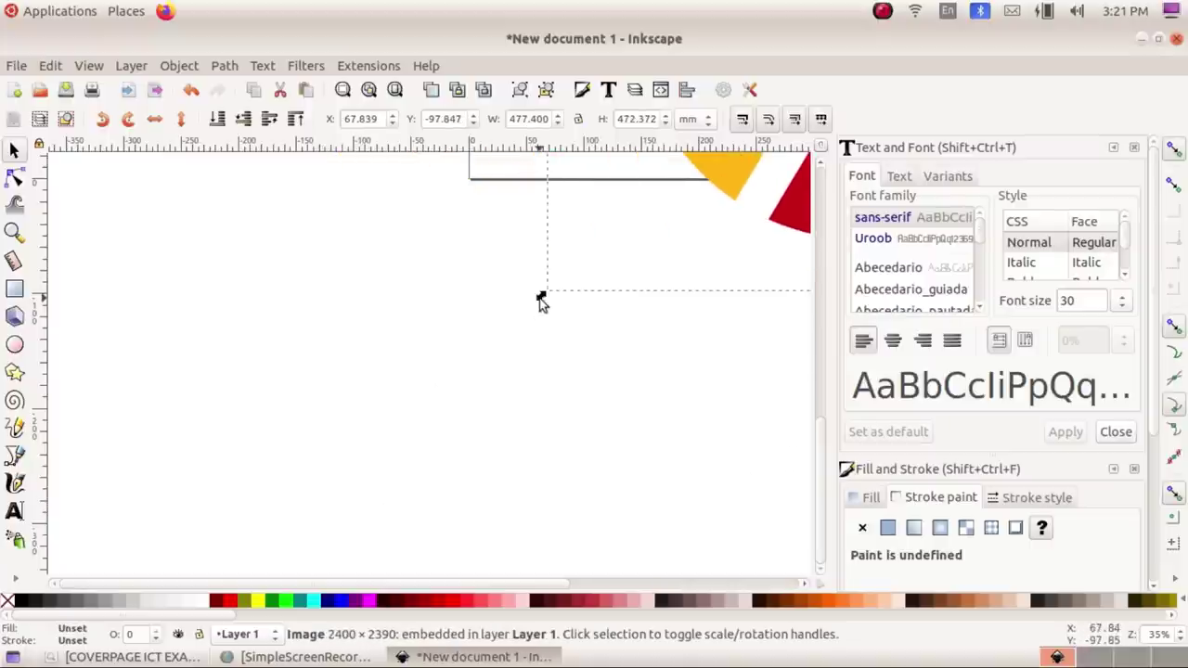
left_click_drag(647, 240, 424, 390)
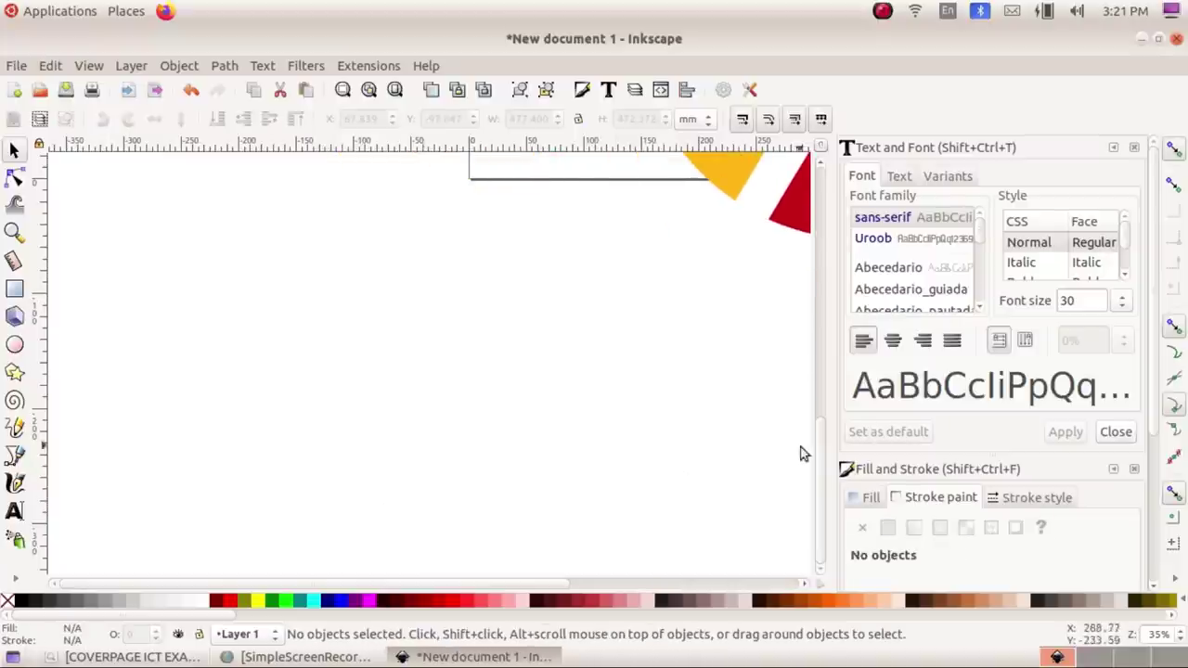
mouse_move(818, 446)
left_mouse_down()
mouse_move(816, 377)
mouse_move(703, 300)
mouse_move(260, 346)
left_mouse_up()
scroll(744, 307, "up", 2)
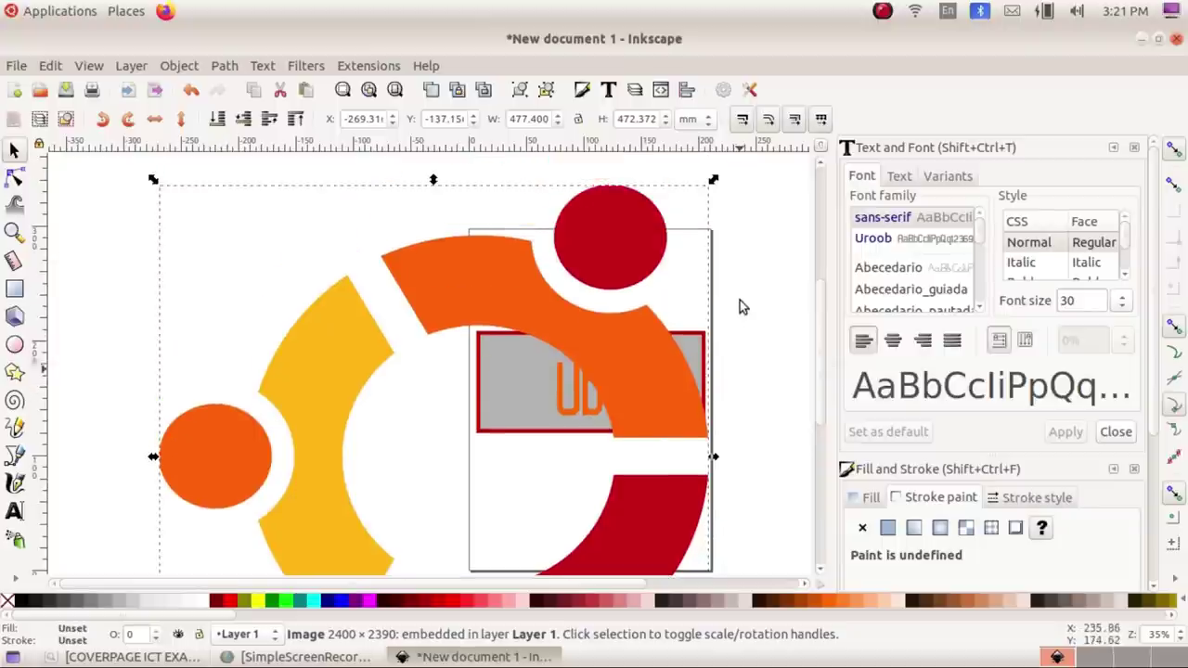
mouse_move(713, 183)
left_mouse_down()
mouse_move(399, 398)
mouse_move(379, 464)
mouse_move(388, 510)
left_mouse_up()
left_click_drag(823, 347, 822, 414)
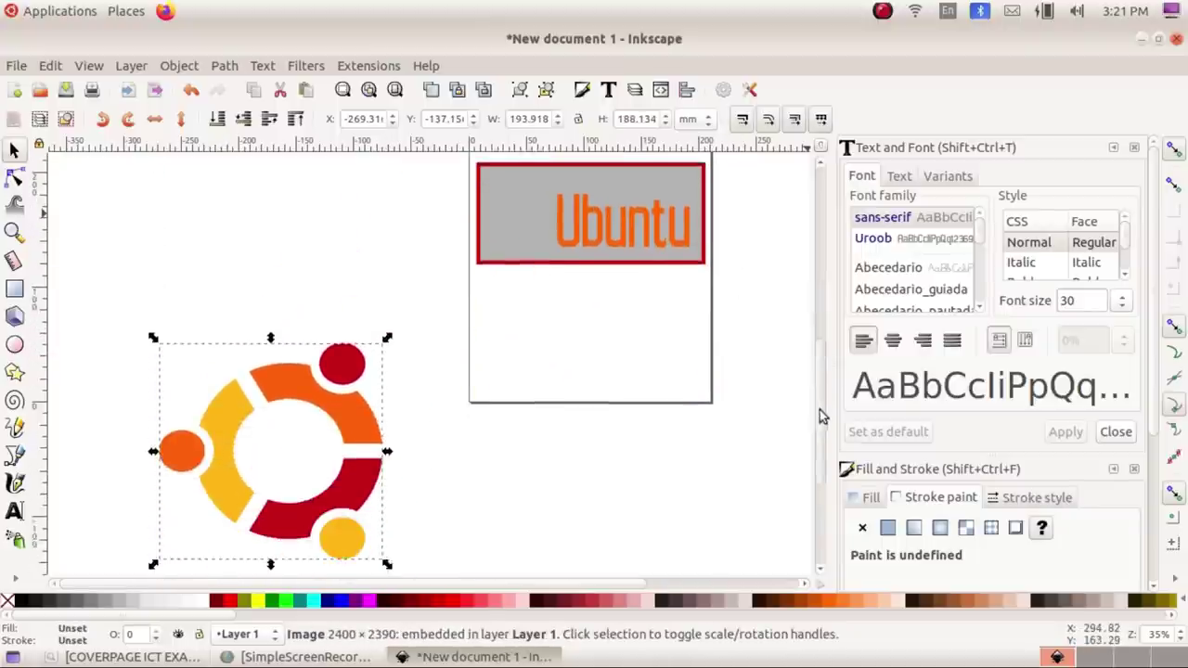
mouse_move(387, 330)
left_mouse_down()
mouse_move(237, 479)
mouse_move(524, 198)
left_mouse_up()
Select the logo, text and rectangle together and enlarge the whole banner.
left_click(286, 455)
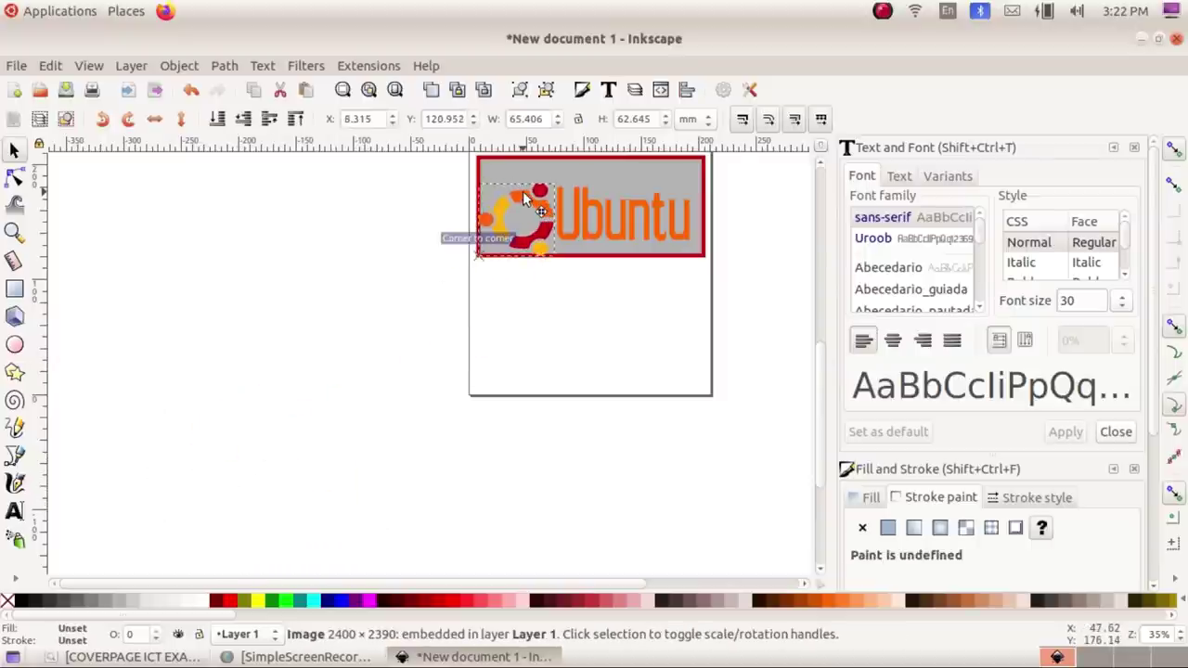
scroll(774, 321, "up", 2)
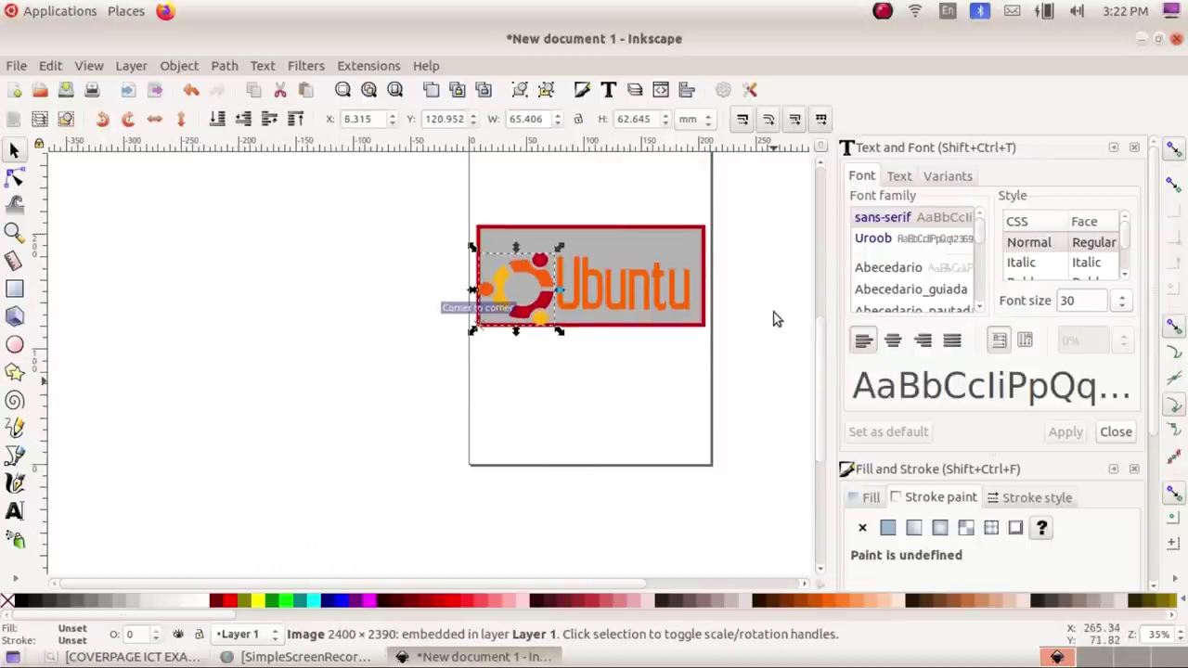
scroll(542, 416, "up", 1)
scroll(543, 416, "up", 1)
left_click(408, 332)
left_click_drag(384, 211, 767, 469)
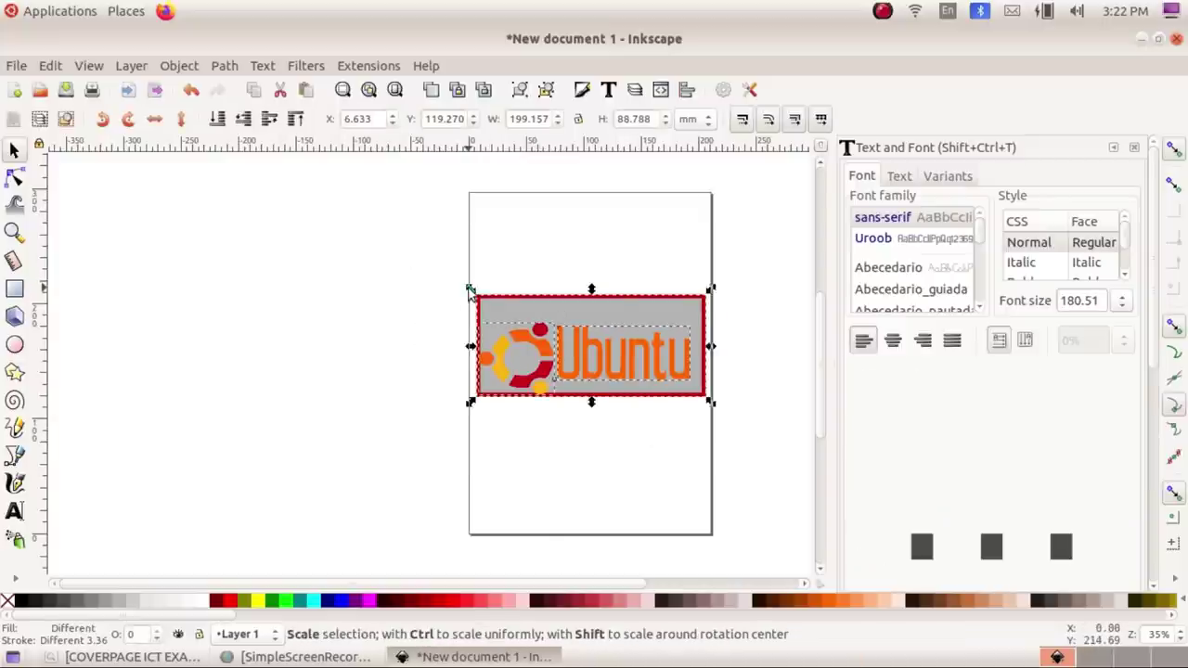
left_click_drag(469, 290, 297, 233)
left_click(278, 491)
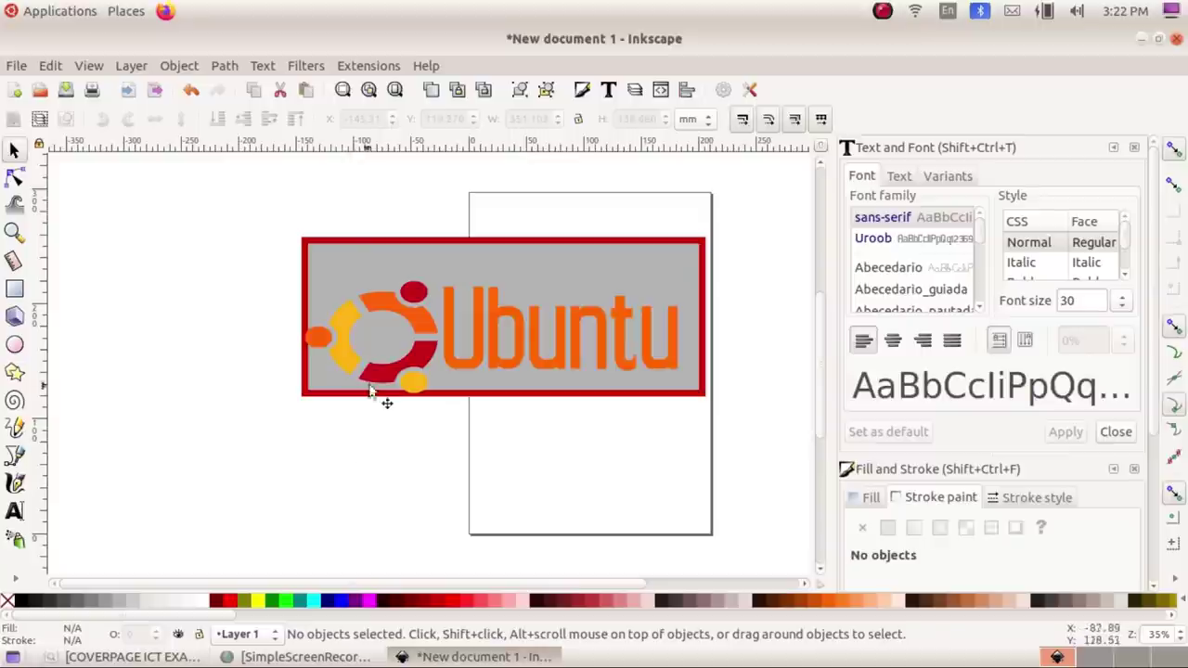
Fit the logo at the banner's left end and shorten the Ubuntu text to about 86% height.
left_click_drag(413, 330, 408, 311)
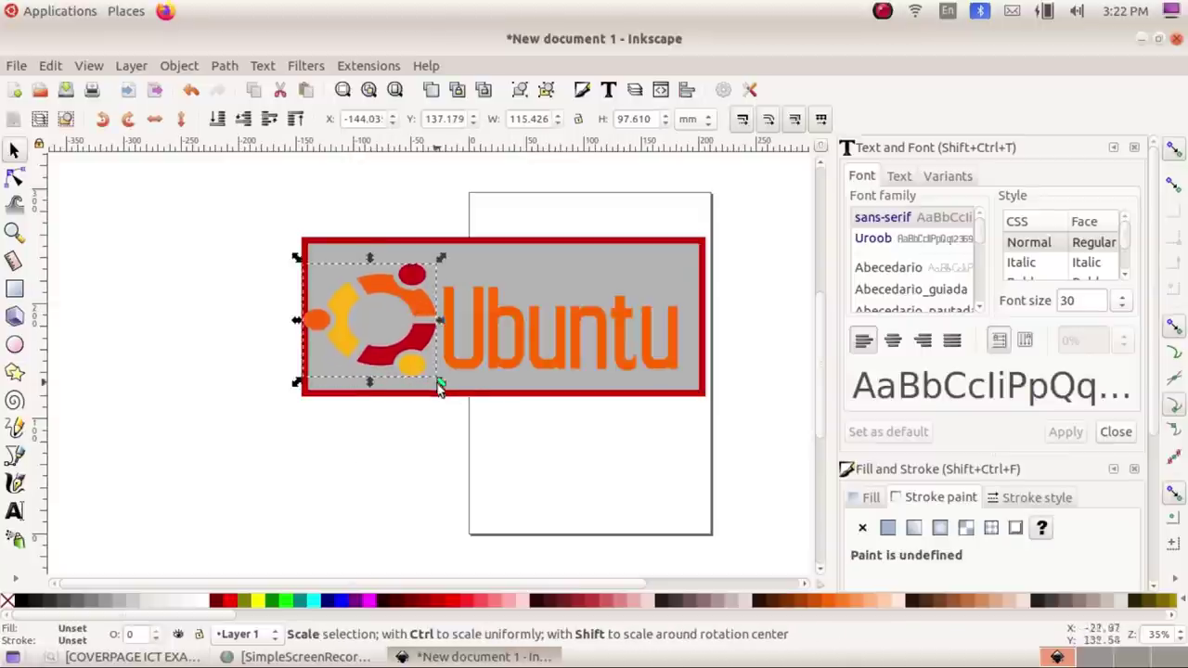
left_click_drag(440, 388, 415, 357)
left_click_drag(397, 299, 414, 318)
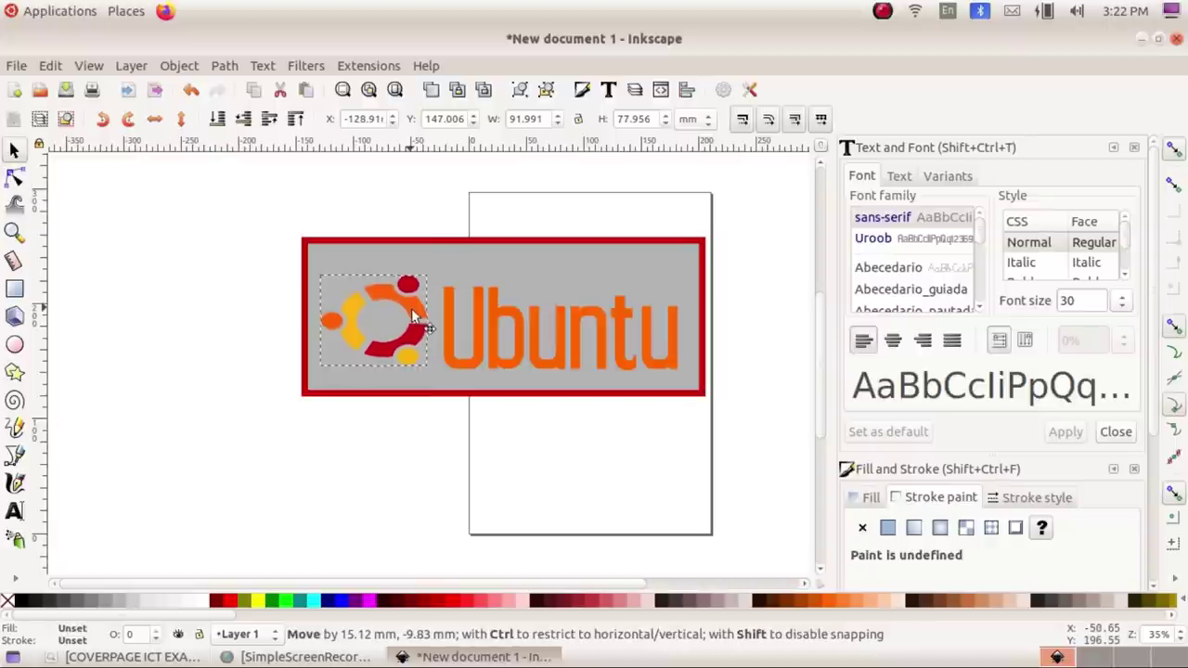
left_click(579, 366)
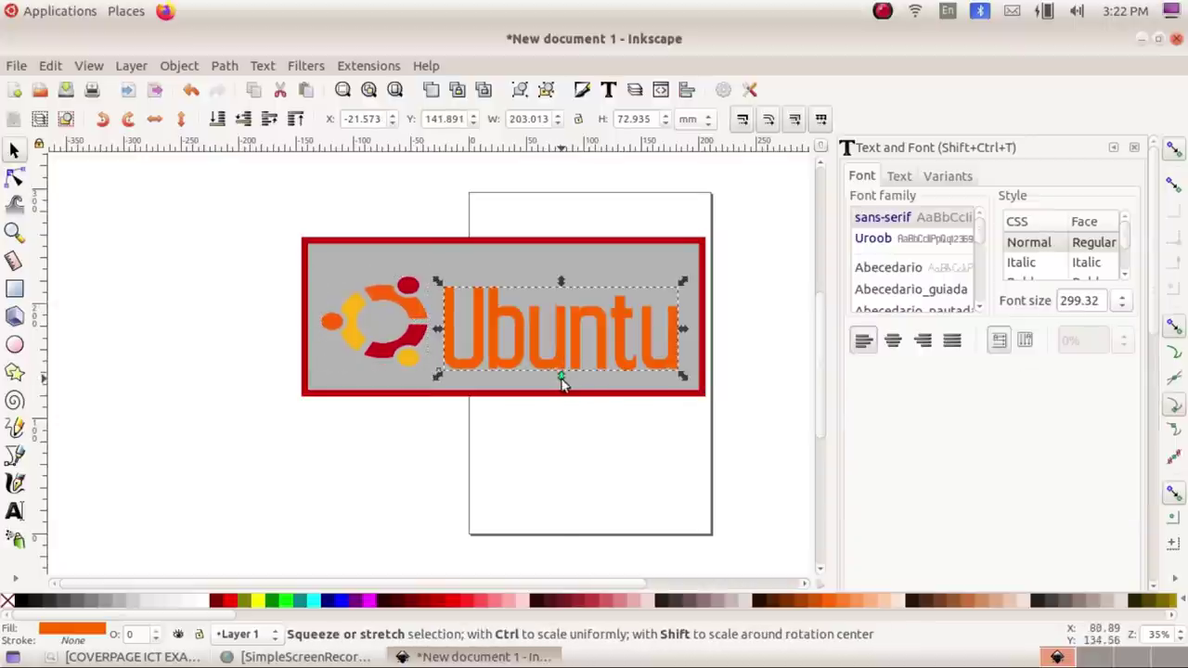
left_click_drag(560, 378, 559, 369)
left_click(384, 436)
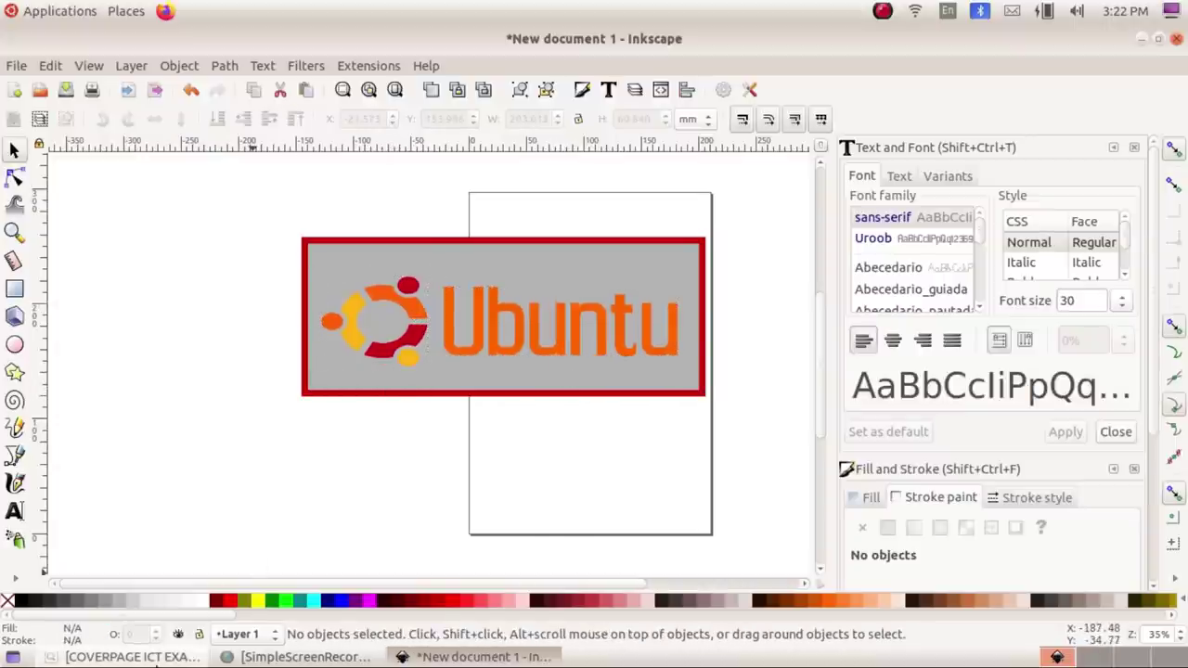
left_click(130, 656)
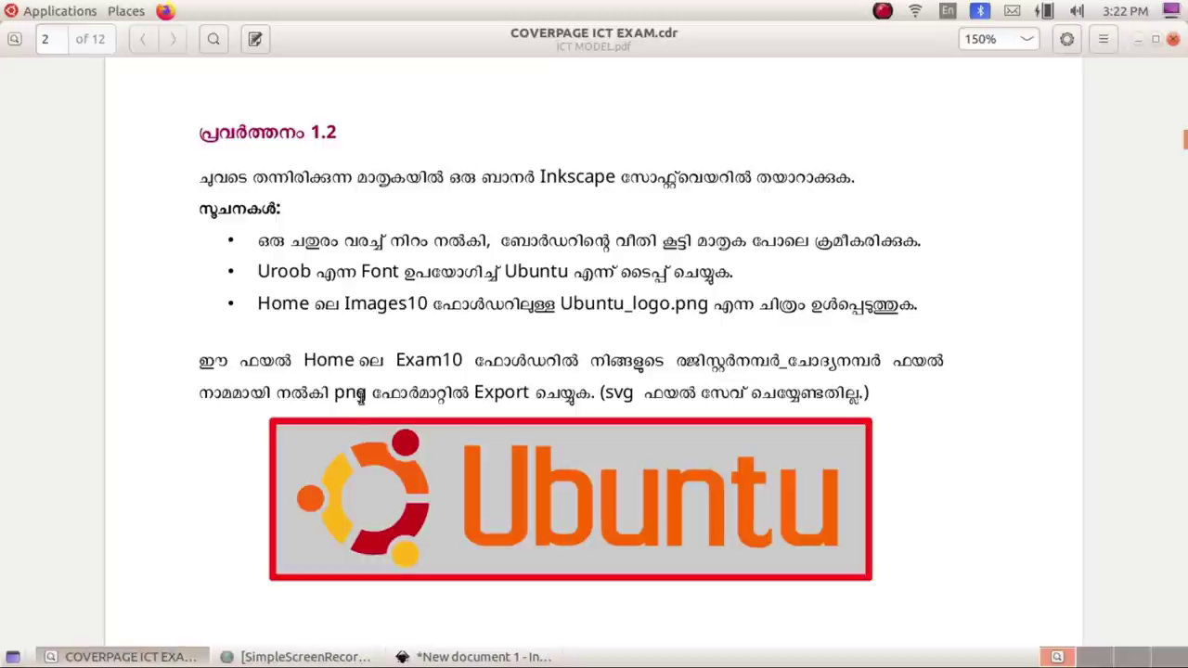
Return from the reference banner in Document Viewer to the Inkscape drawing.
key("alt+Tab")
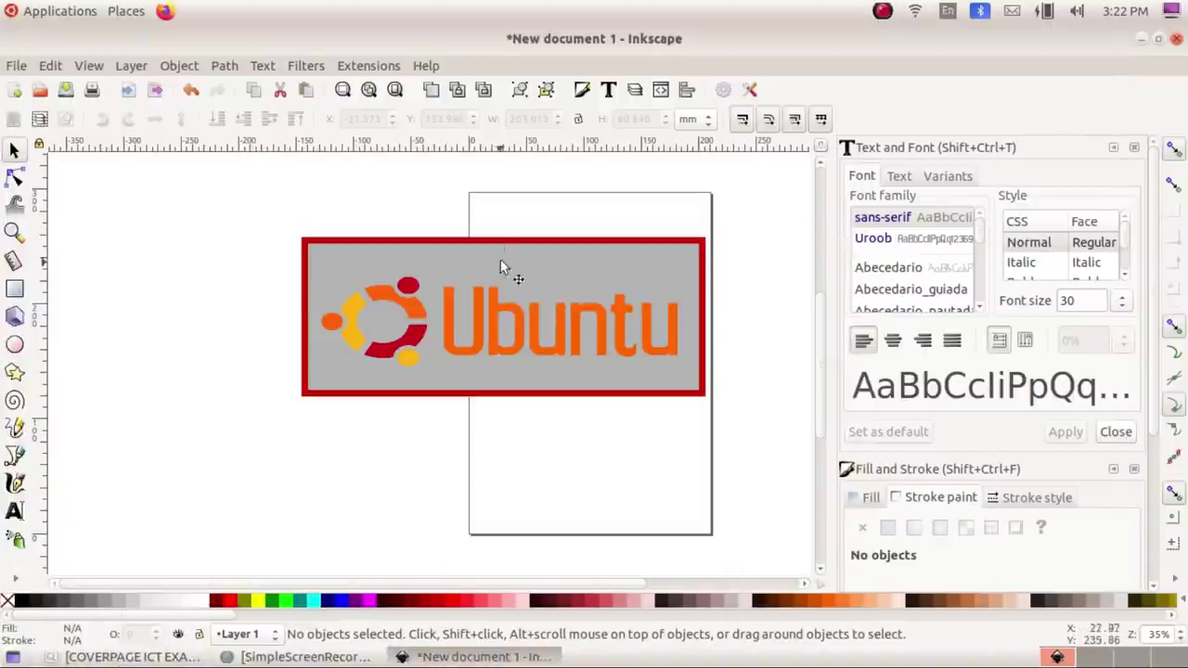
Shorten the gray banner rectangle by lowering its top and raising its bottom edge.
left_click(505, 252)
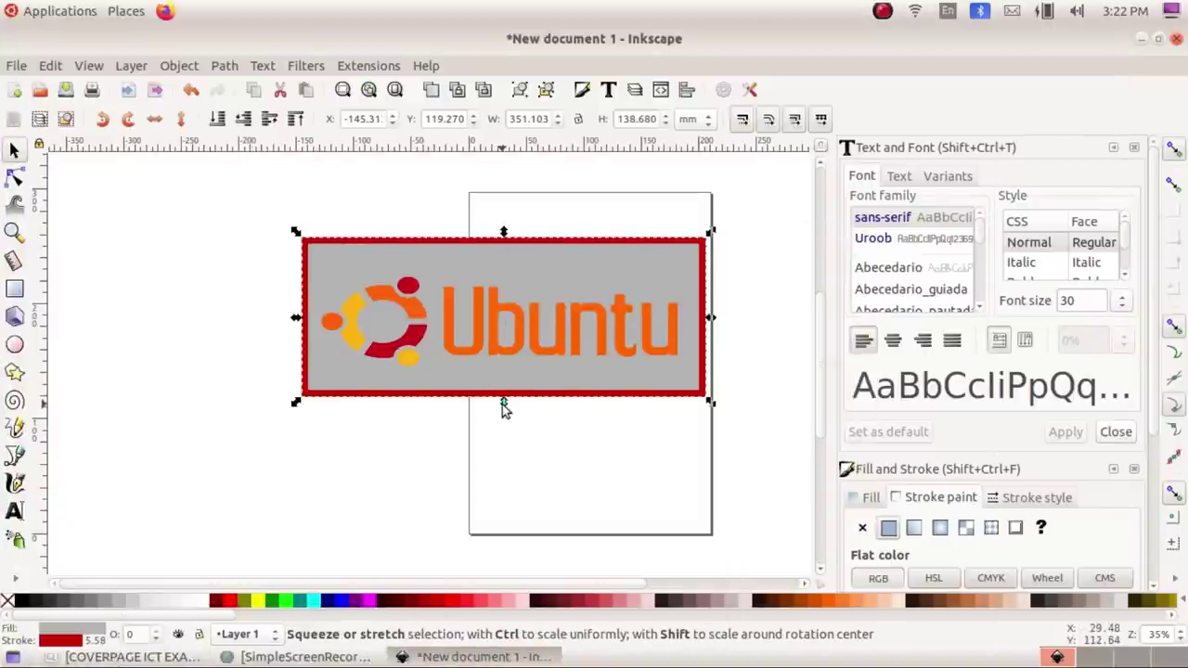
left_click_drag(504, 403, 504, 393)
left_click_drag(504, 235, 504, 263)
left_click(215, 368)
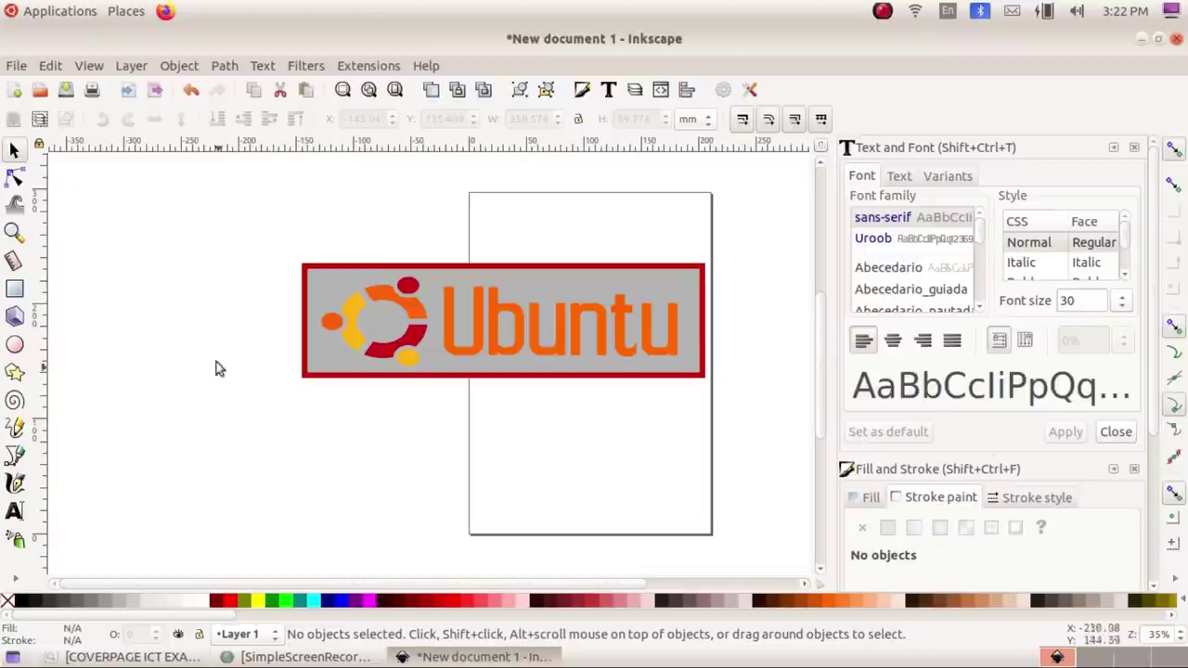
Group the banner rectangle, Ubuntu logo and orange text into one object.
left_click_drag(215, 203, 741, 468)
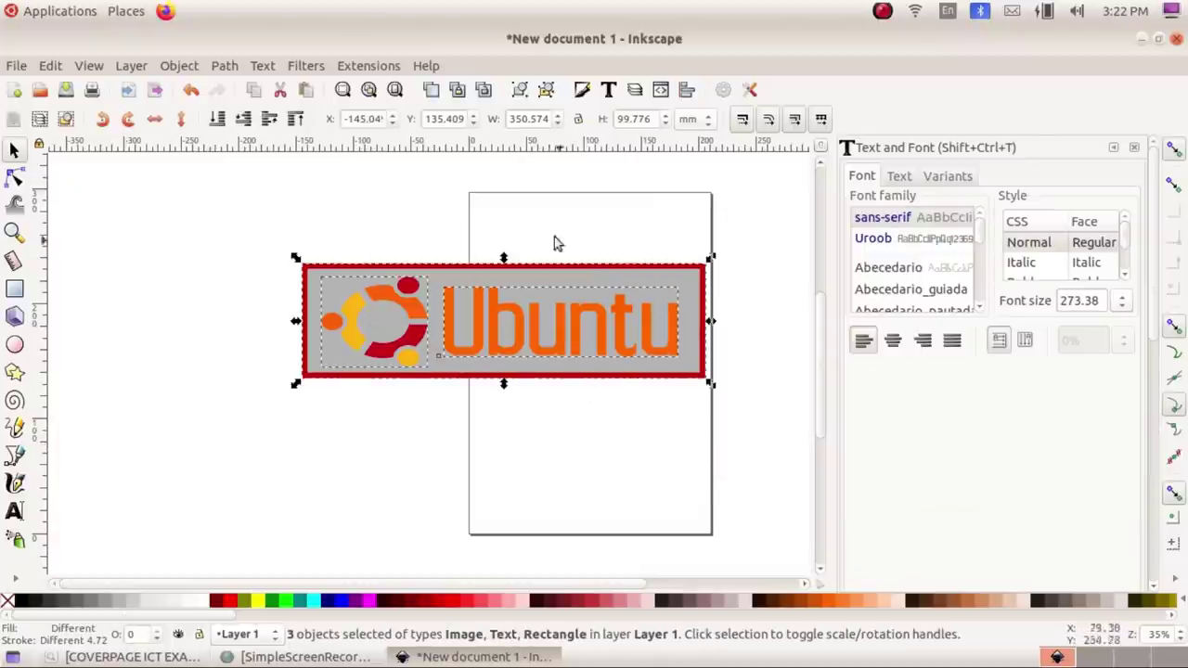
left_click(181, 65)
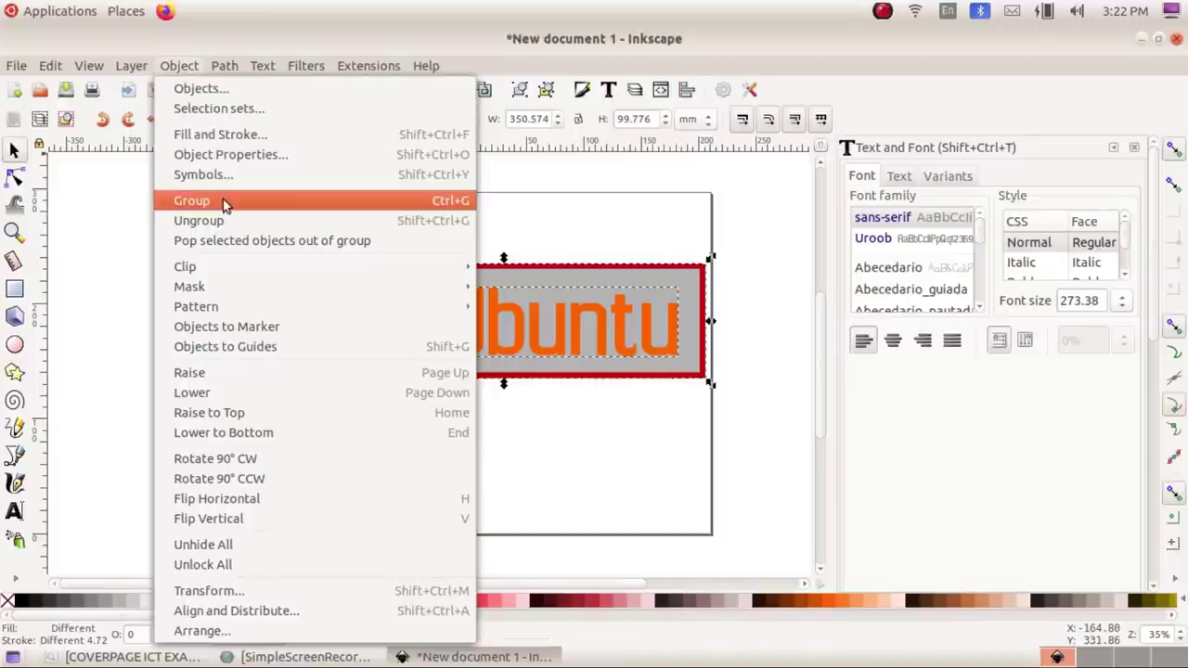
left_click(225, 204)
Scale the group down to 194.576 × 66.801 mm and centre it on the page.
left_click(432, 444)
left_click(429, 339)
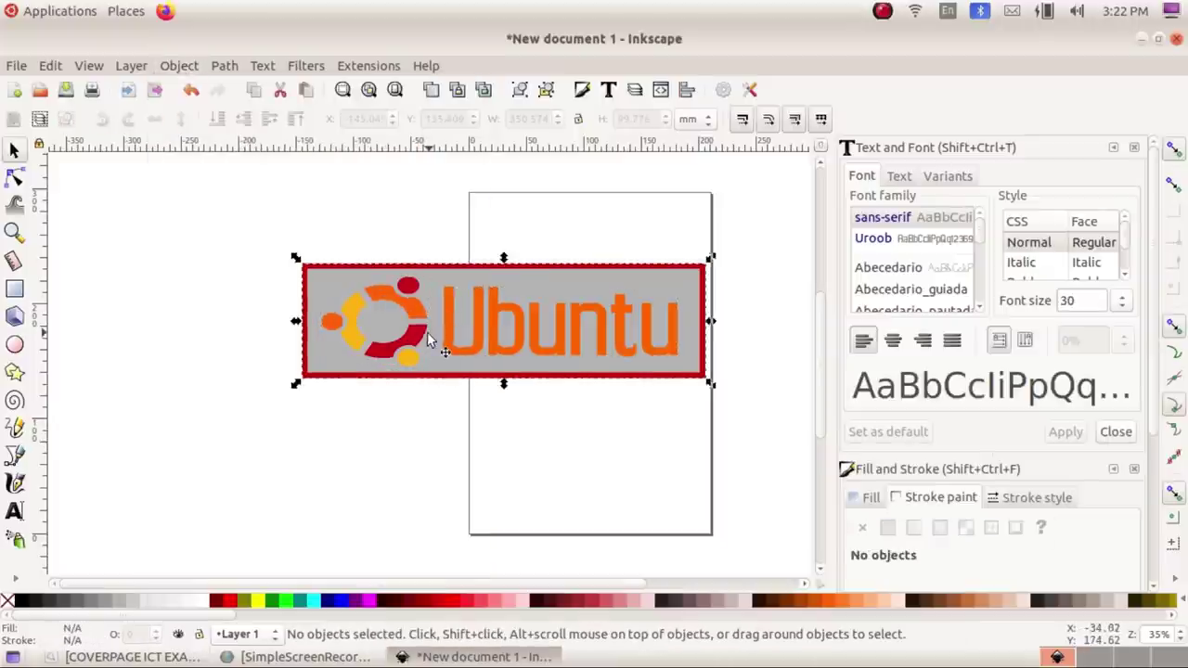
left_click_drag(710, 384, 578, 350)
left_click_drag(398, 307, 552, 340)
left_click_drag(732, 388, 691, 391)
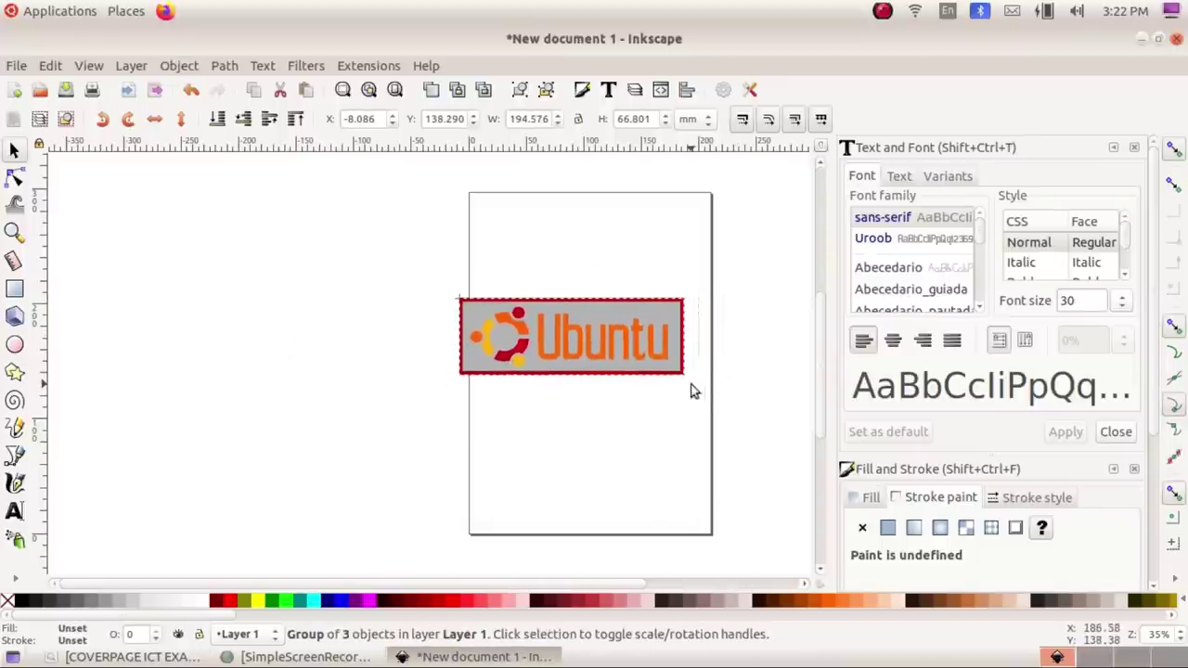
left_click_drag(628, 365, 643, 368)
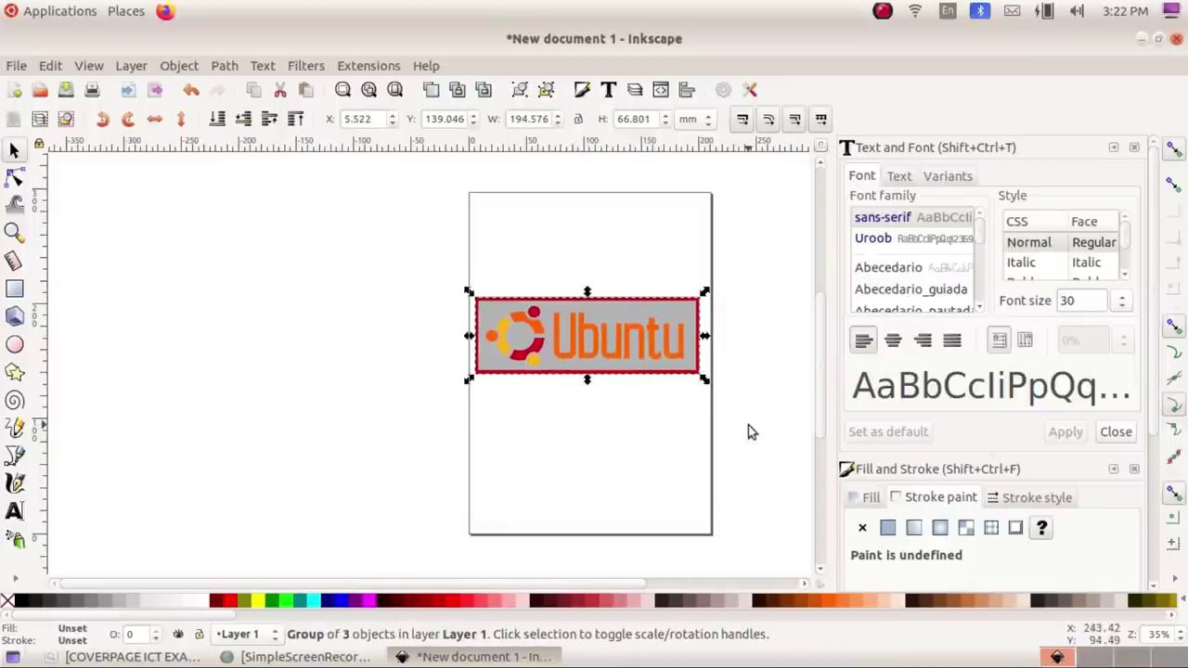
left_click(750, 429)
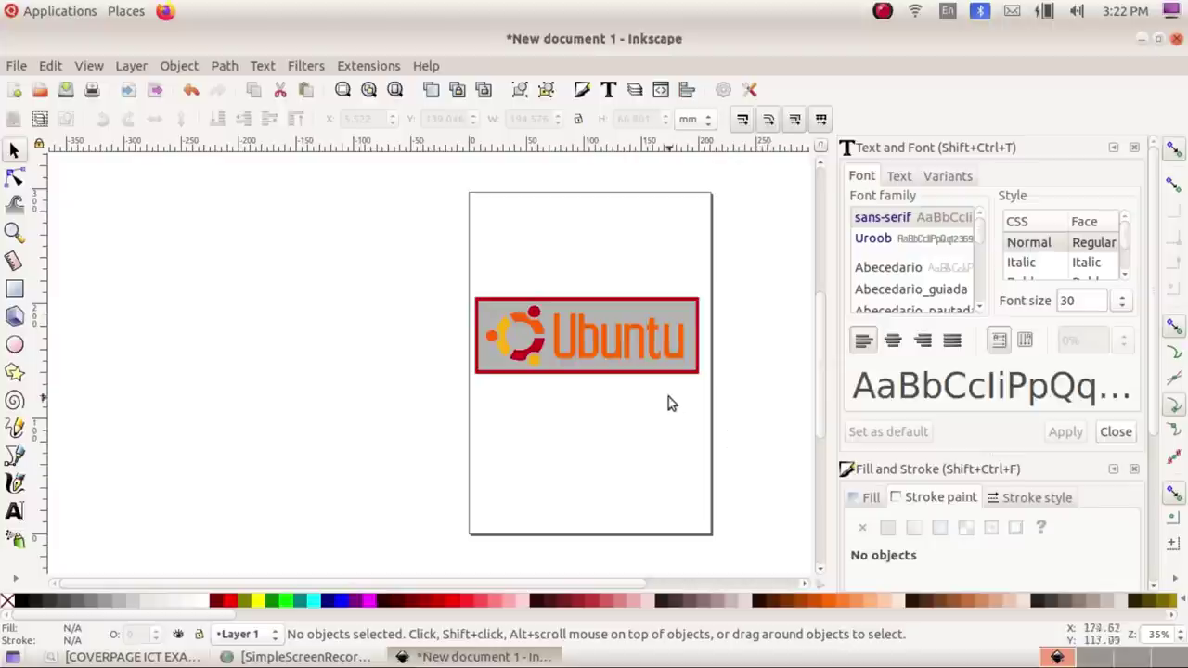
left_click(670, 369)
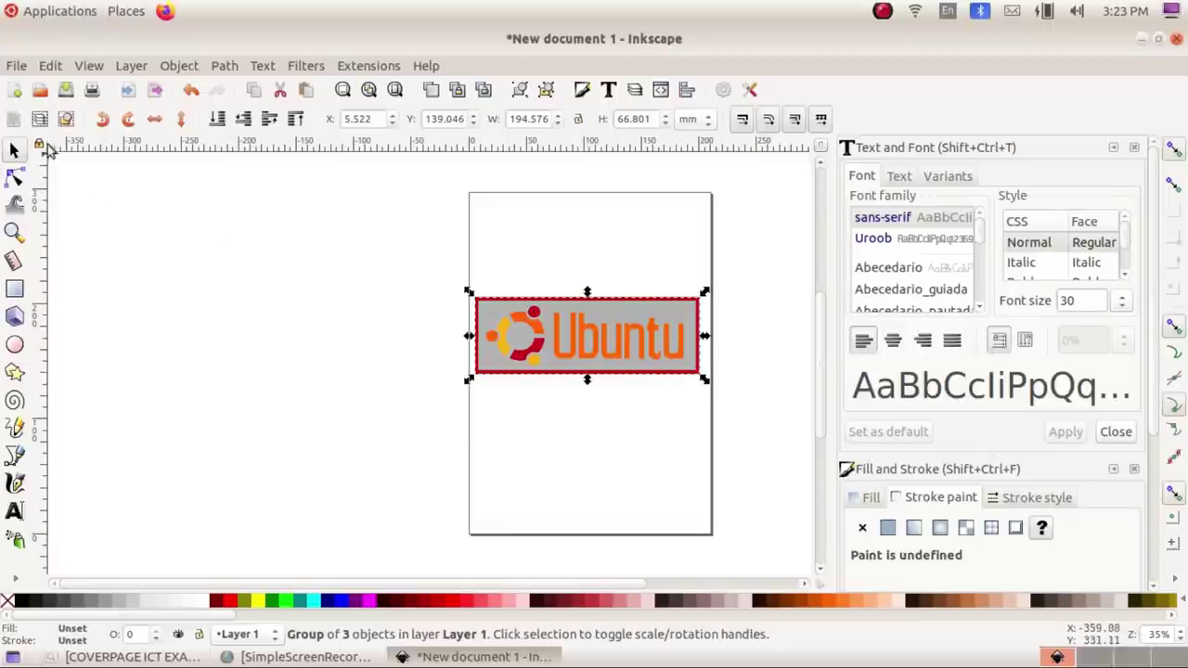
Set the PNG export file name to the register number plus _2, in the Exam10 folder.
left_click(17, 69)
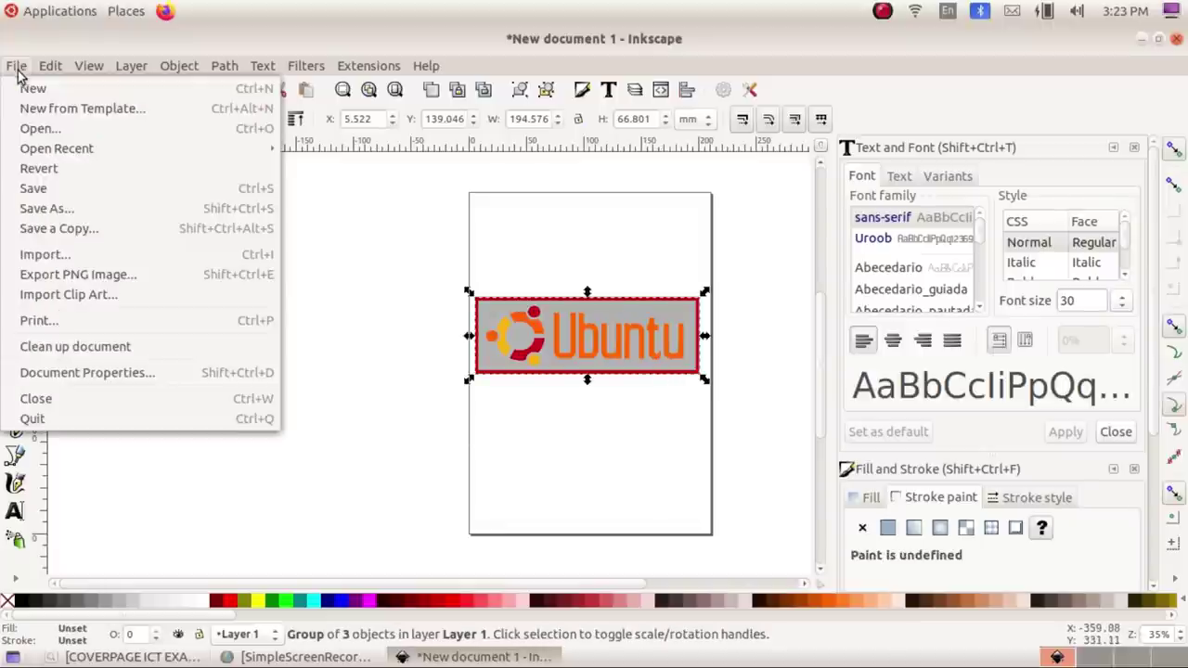
left_click(117, 277)
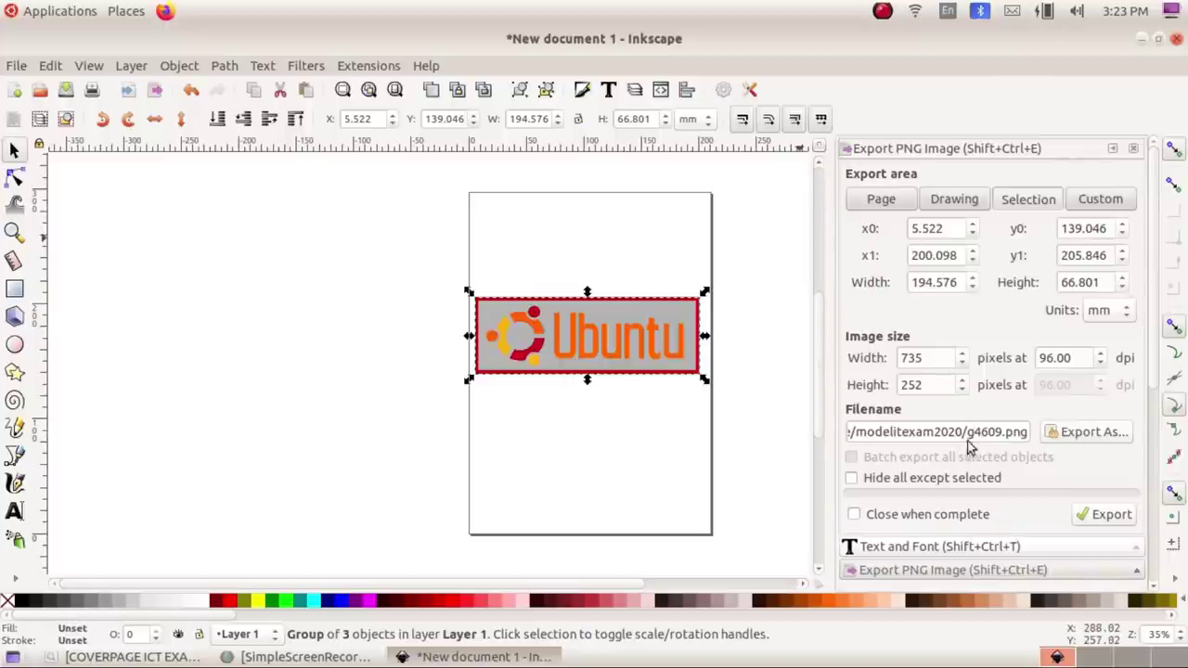
left_click(1095, 433)
type("200145_")
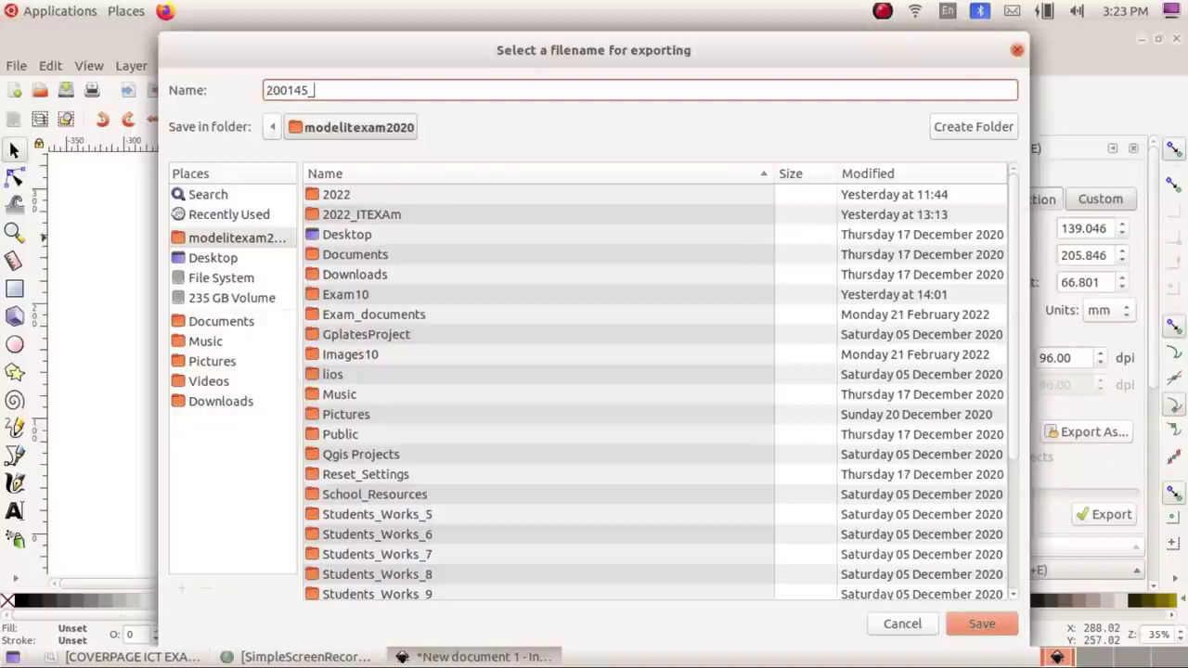
type("2")
left_click(234, 240)
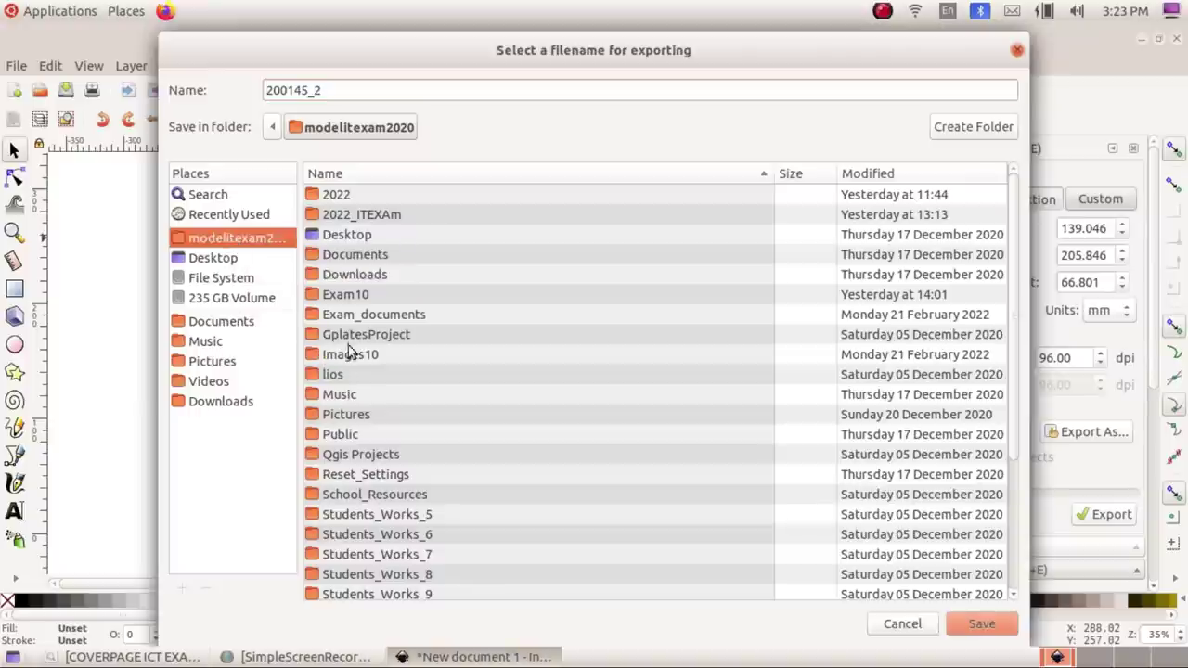
double_click(358, 296)
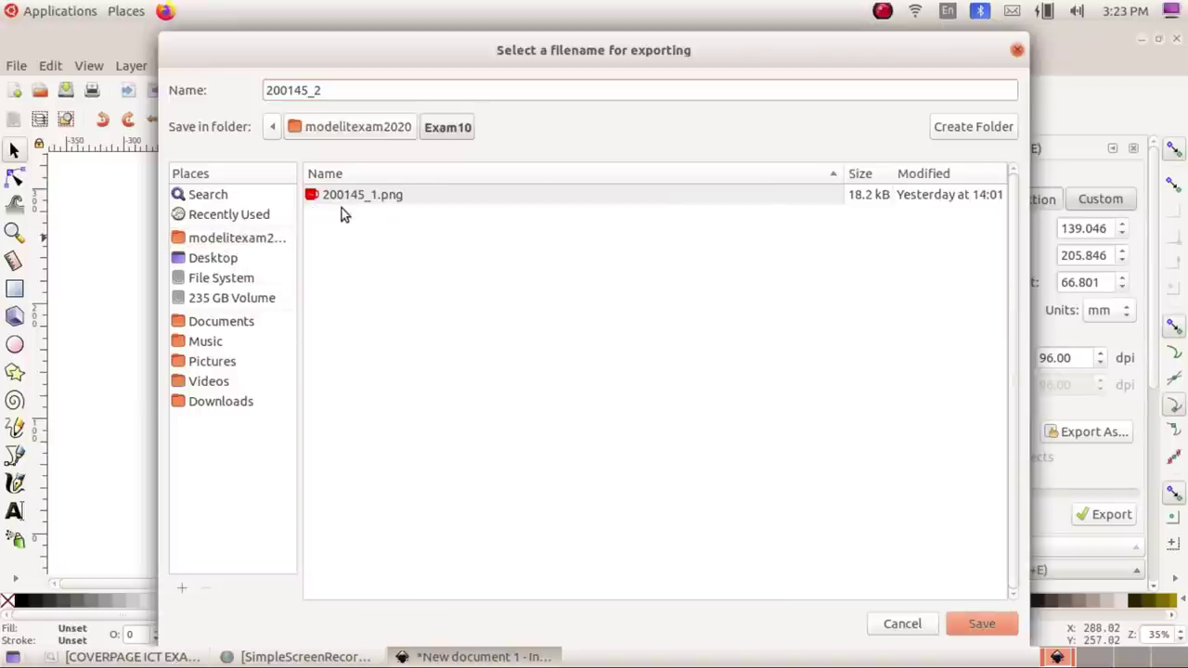
left_click(982, 624)
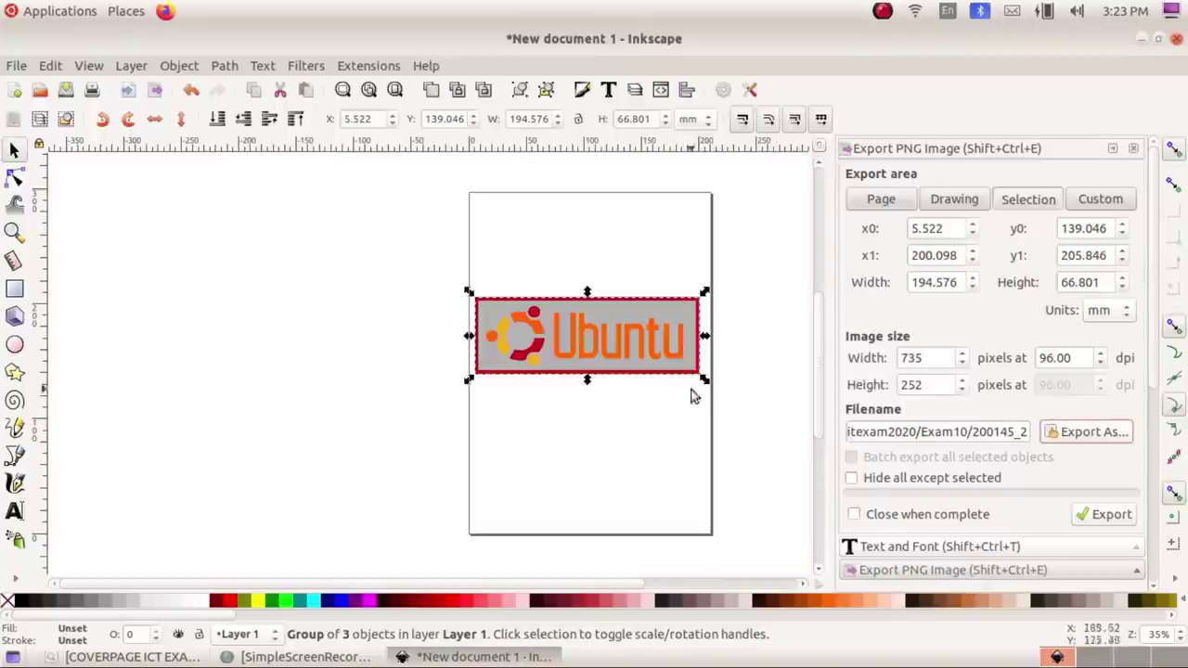
Export the whole banner drawing as a 735 × 252 px PNG.
left_click(585, 386)
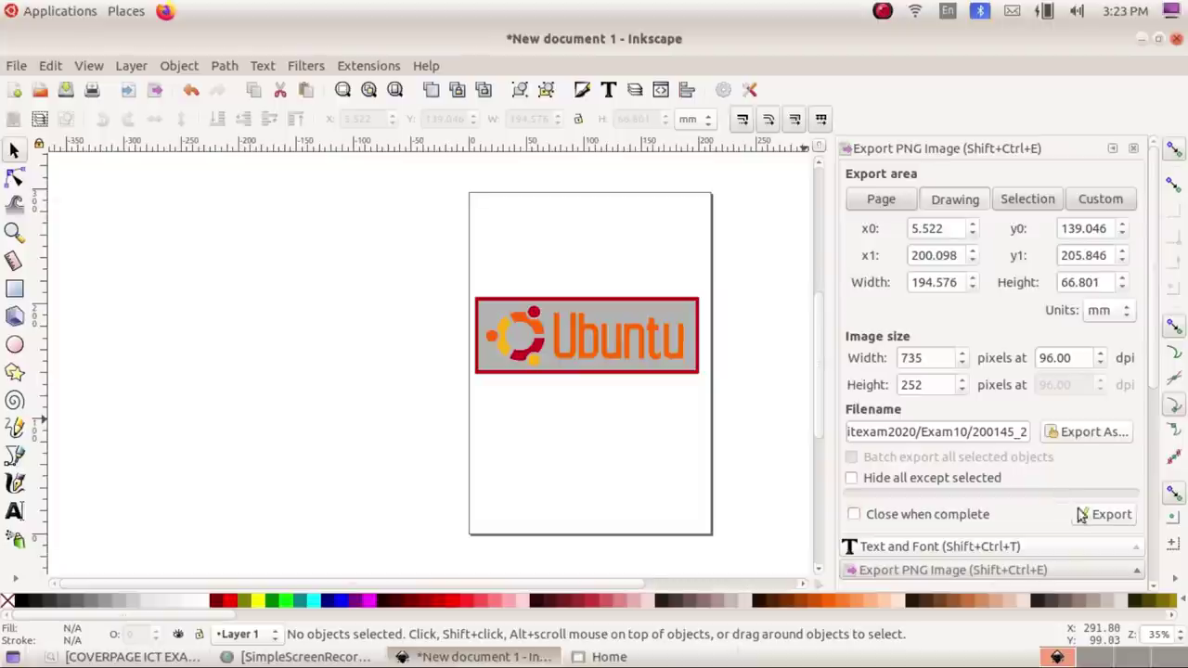
left_click(1106, 516)
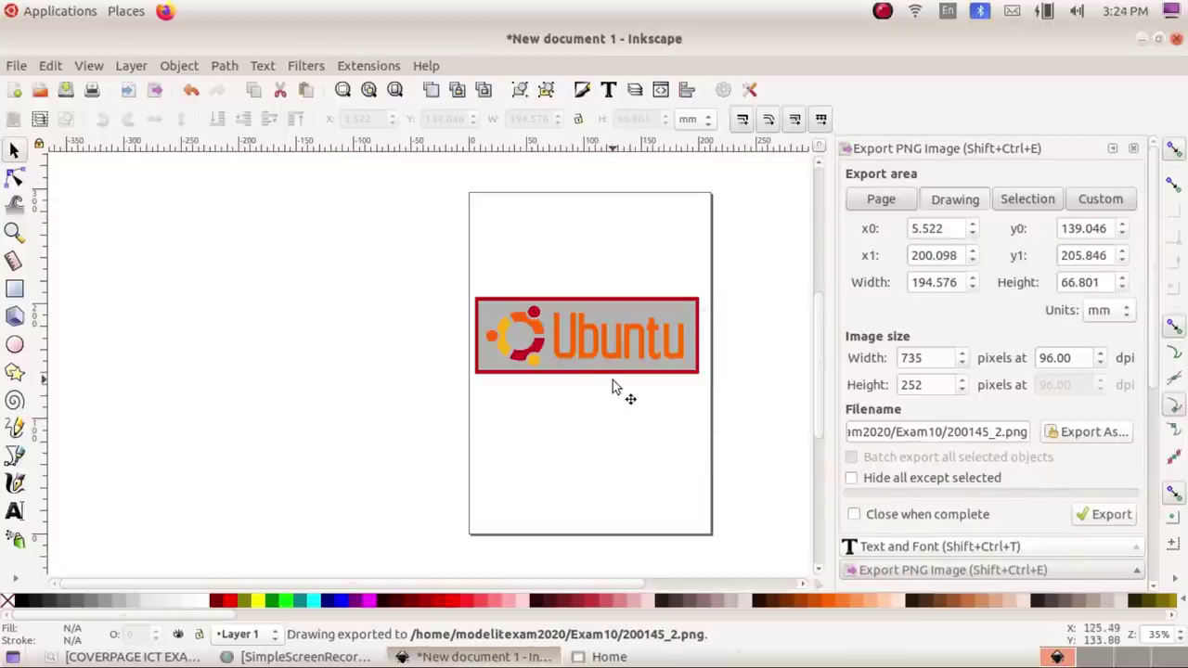
left_click(640, 656)
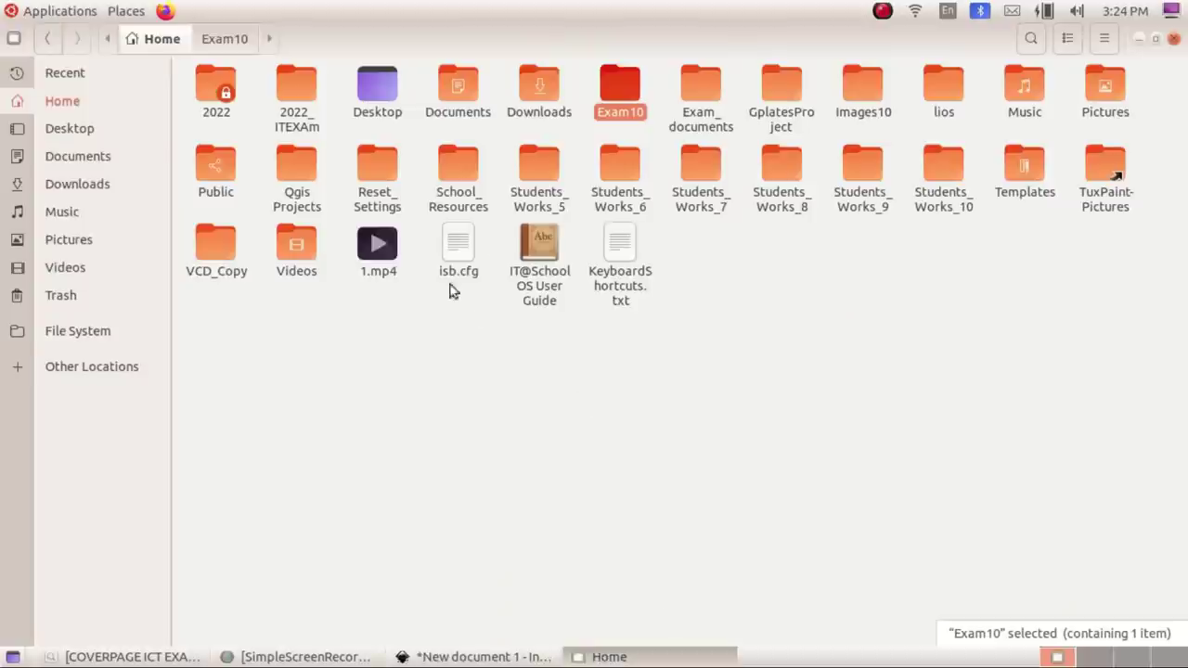
Open Exam10 and view the exported banner PNG at 735 × 252 pixels.
double_click(619, 88)
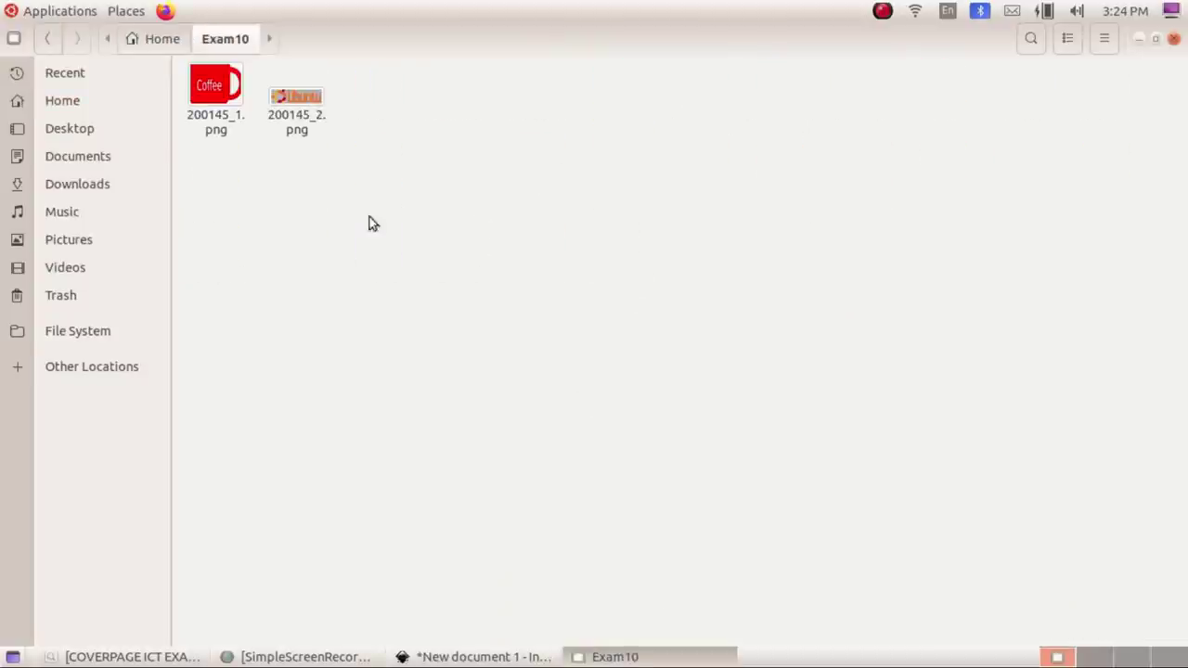
double_click(311, 111)
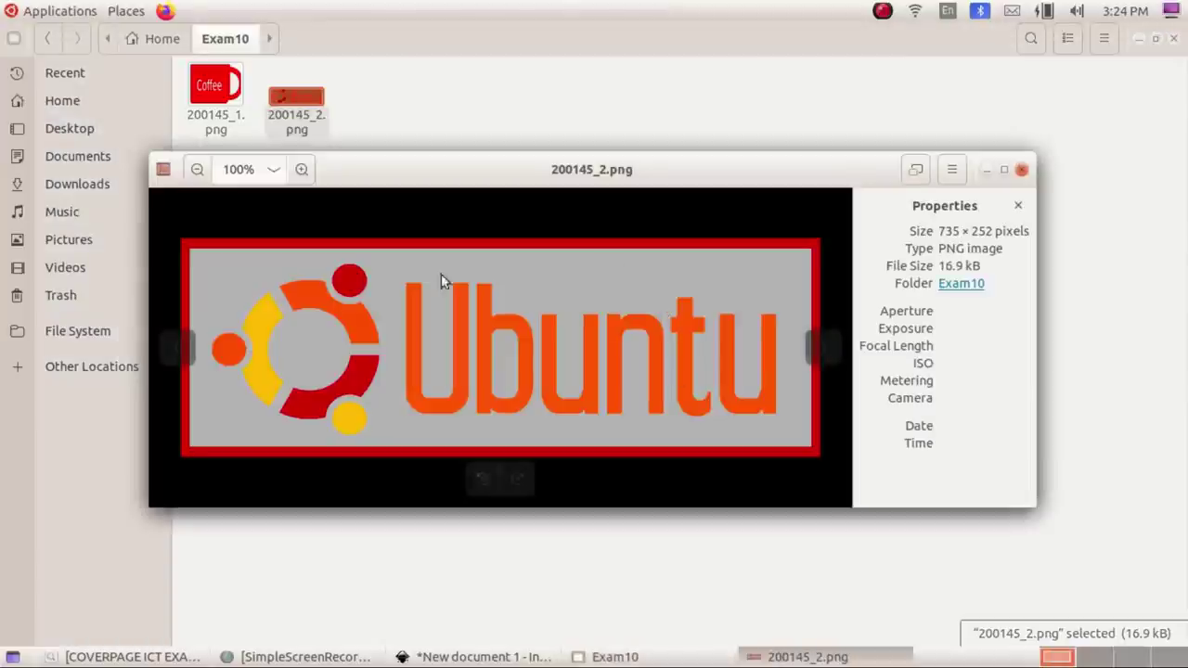